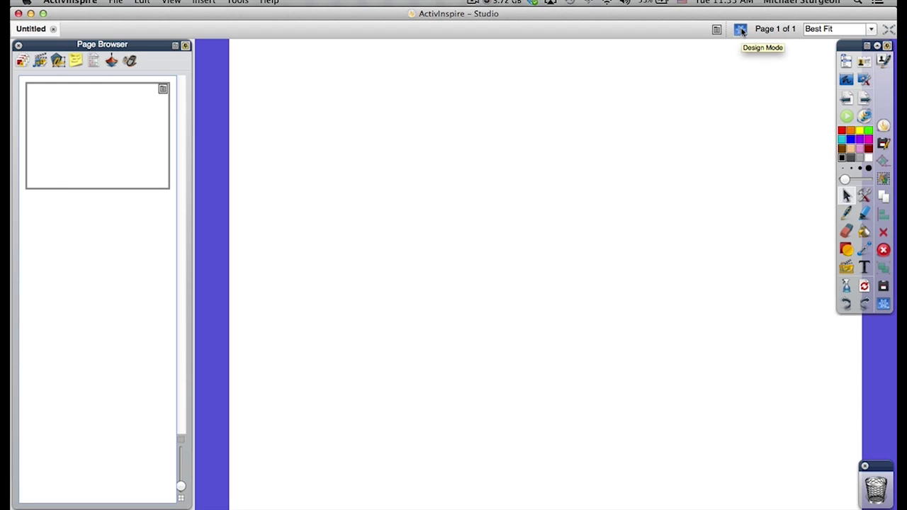
- Turn on design mode for the blank single-page flipchart
{"action": "left_click", "coordinate": [741, 29]}
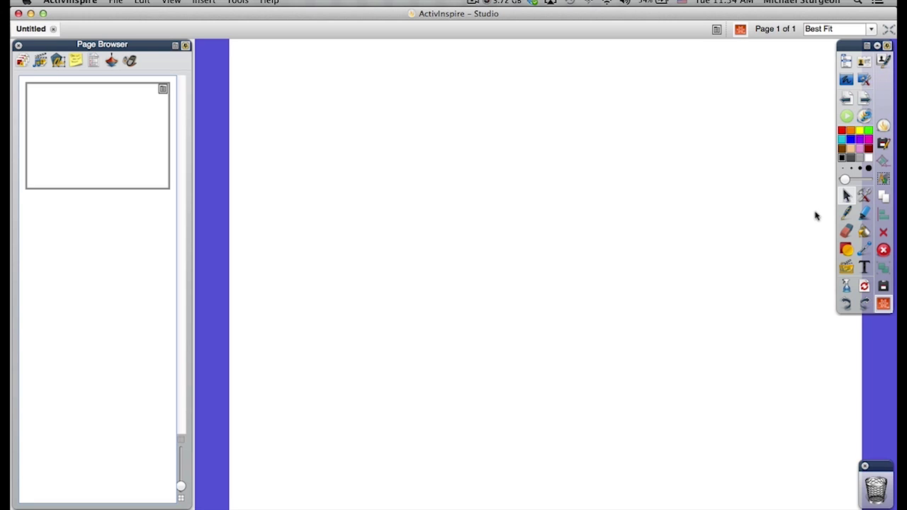
{"action": "left_click", "coordinate": [116, 2]}
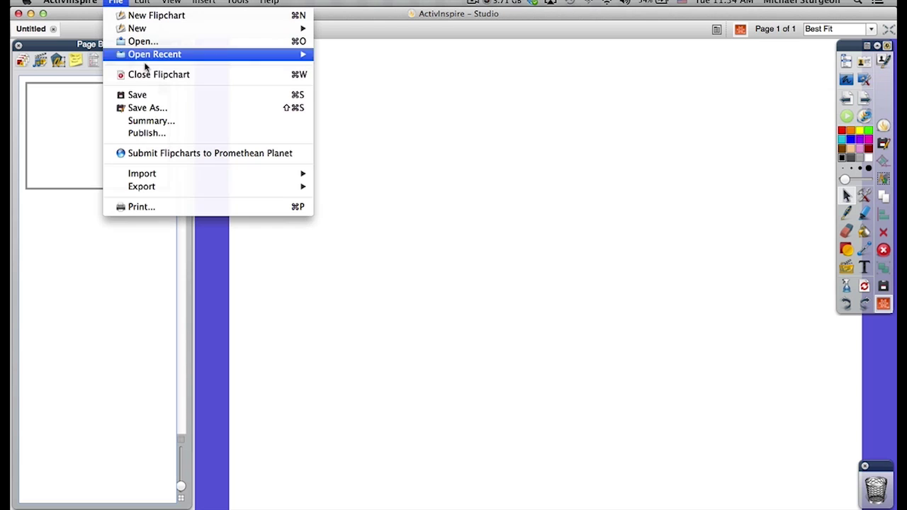
- Save the flipchart as Container_Activity in the Desktop folder
{"action": "left_click", "coordinate": [158, 109]}
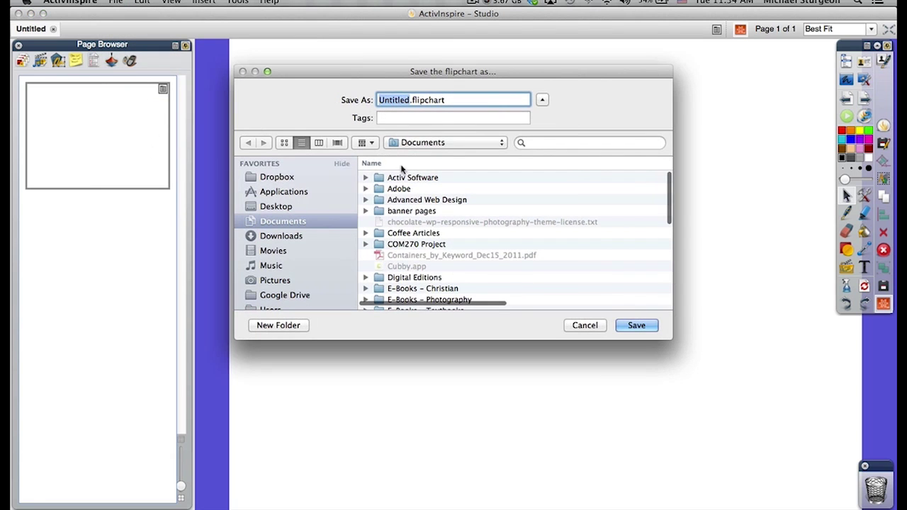
{"action": "left_click", "coordinate": [278, 207]}
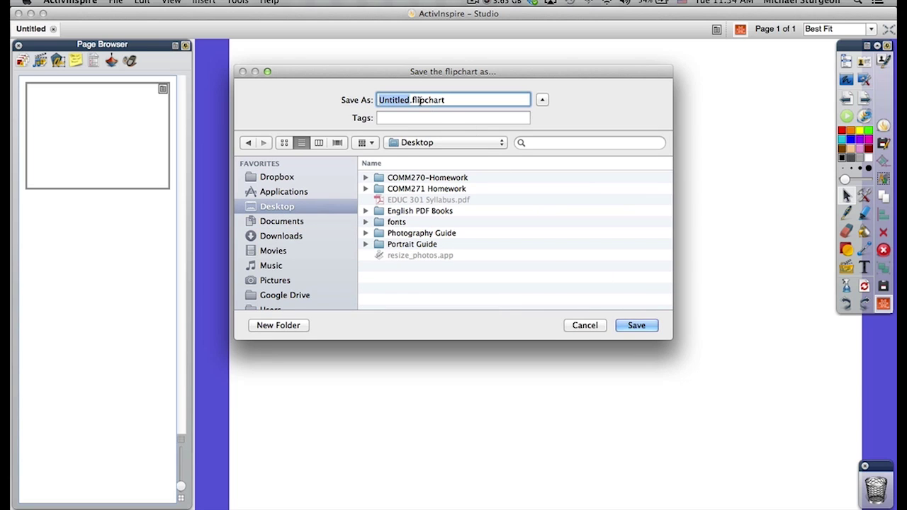
{"action": "type", "text": "Conta"}
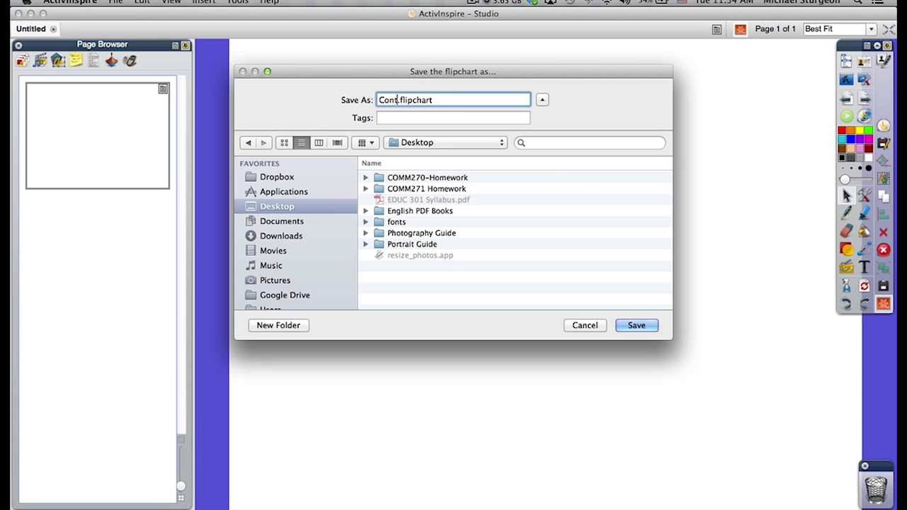
{"action": "type", "text": "iner_Activity"}
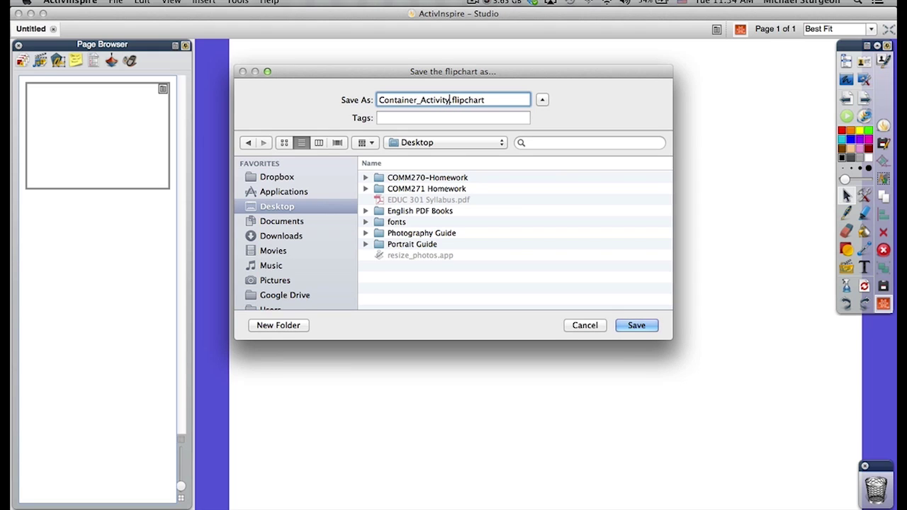
{"action": "left_click", "coordinate": [635, 325]}
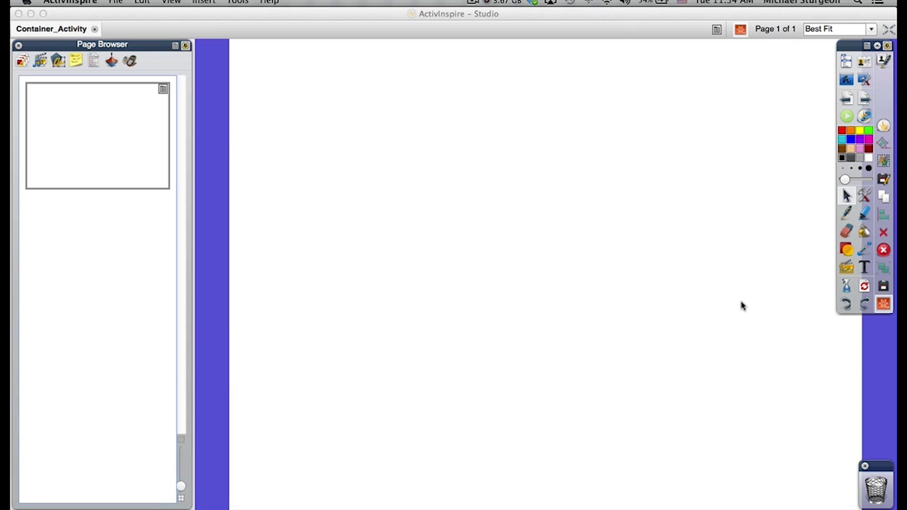
- Draw a tall rounded rectangle on the page's left side and shift it slightly right
{"action": "left_click", "coordinate": [845, 250]}
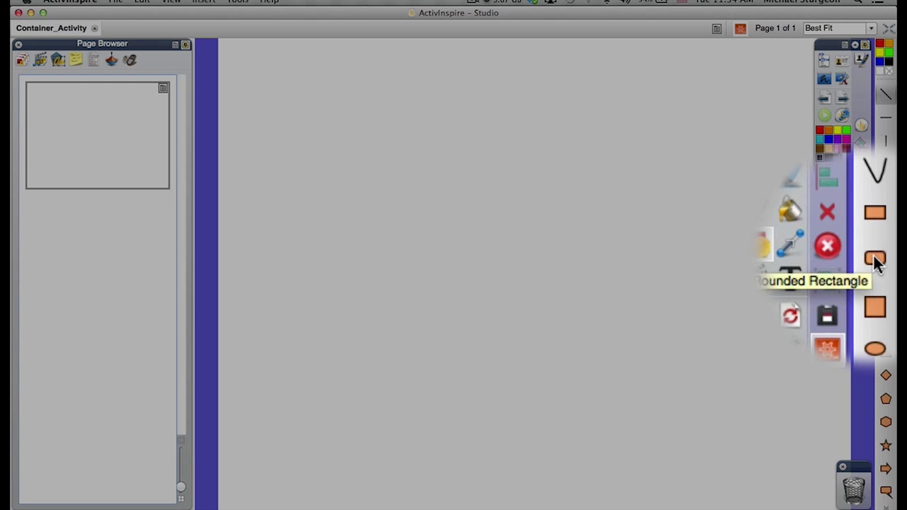
{"action": "left_click", "coordinate": [877, 261]}
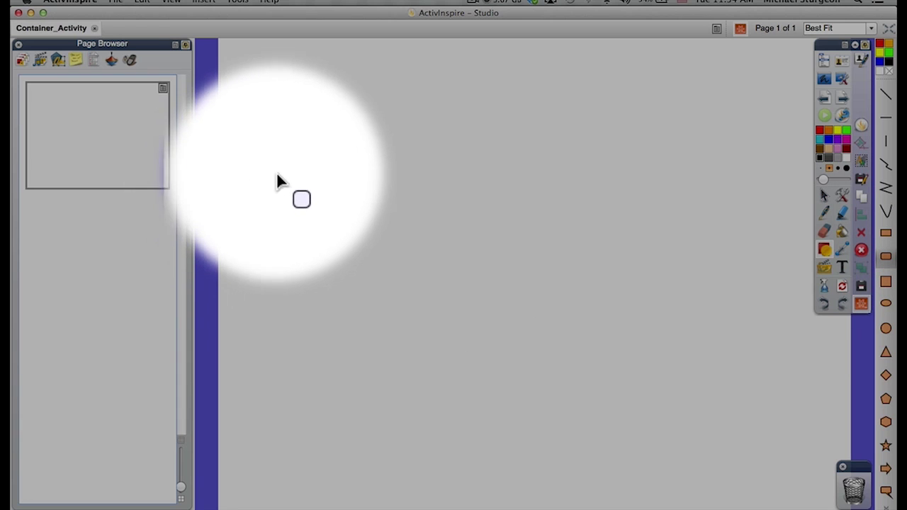
{"action": "left_click_drag", "start_coordinate": [248, 124], "coordinate": [405, 407]}
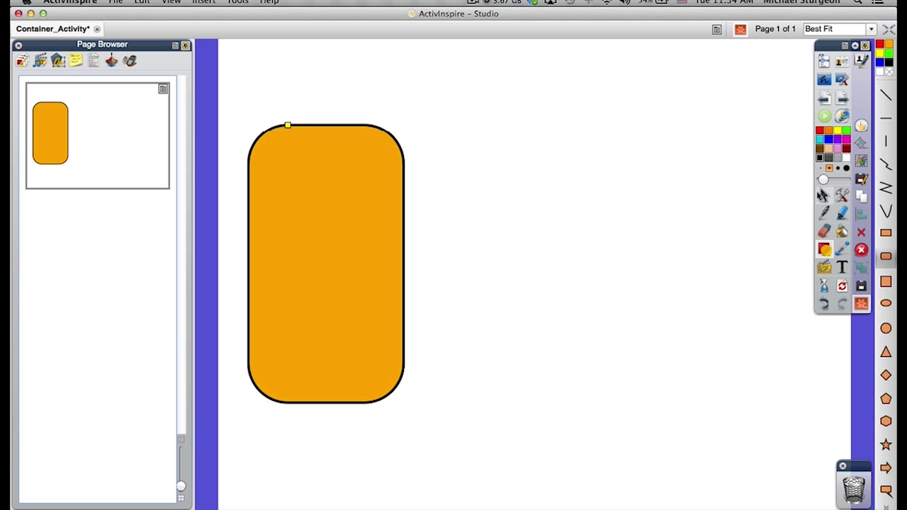
{"action": "left_click", "coordinate": [824, 196]}
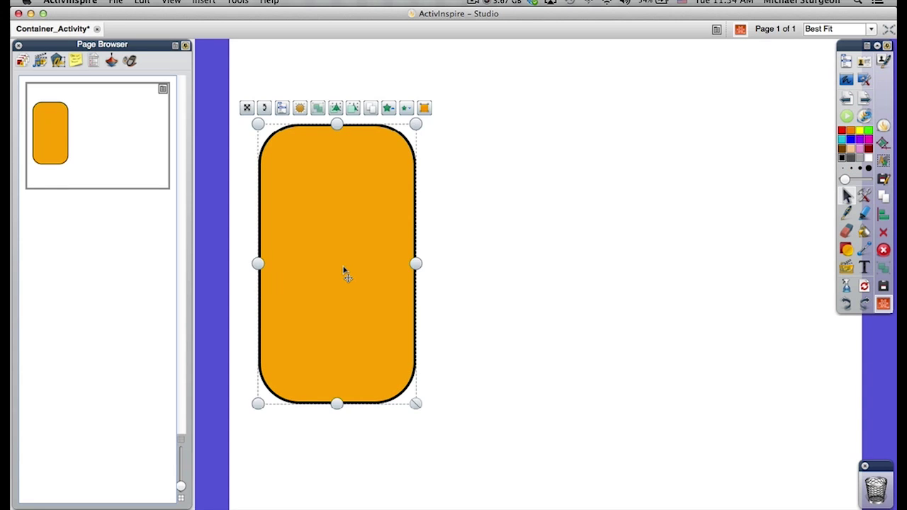
{"action": "left_click_drag", "start_coordinate": [343, 271], "coordinate": [364, 271]}
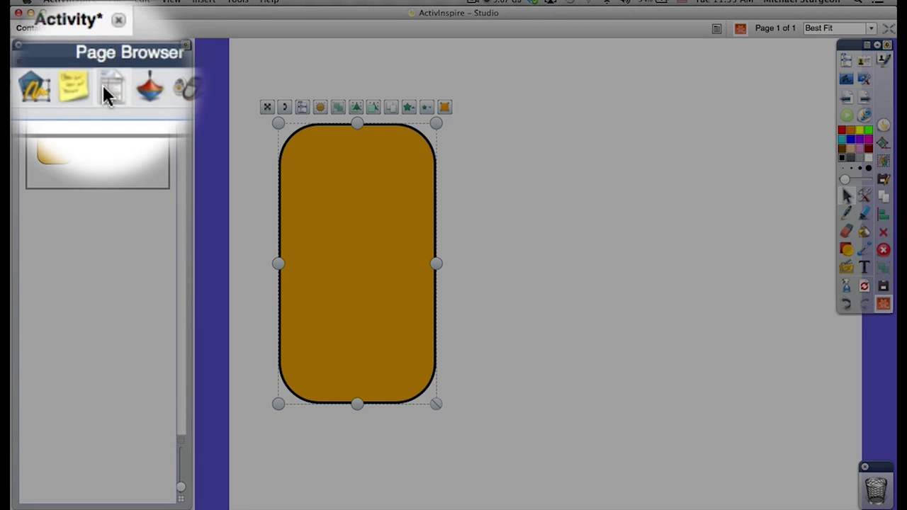
- Give the rectangle a vertical gradient fill with light cyan as the first colour
{"action": "left_click", "coordinate": [105, 90]}
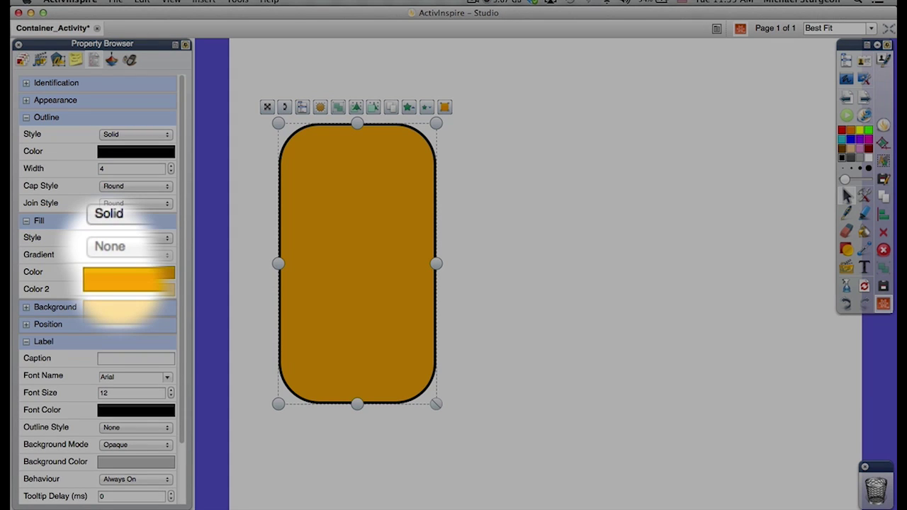
{"action": "left_click", "coordinate": [157, 241]}
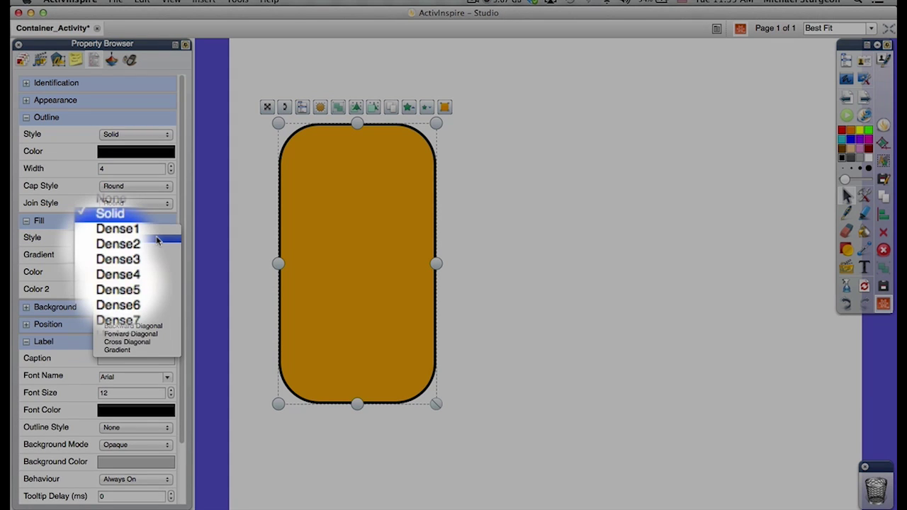
{"action": "left_click", "coordinate": [126, 350]}
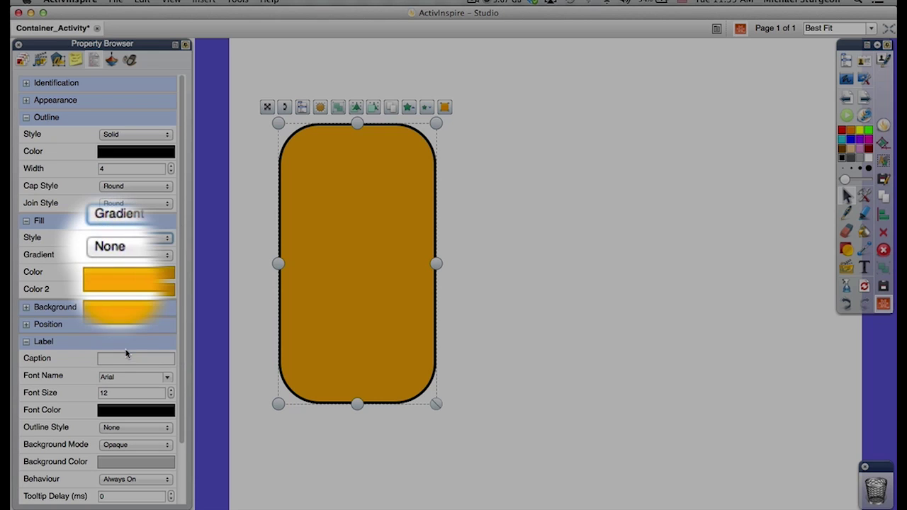
{"action": "left_click", "coordinate": [168, 257]}
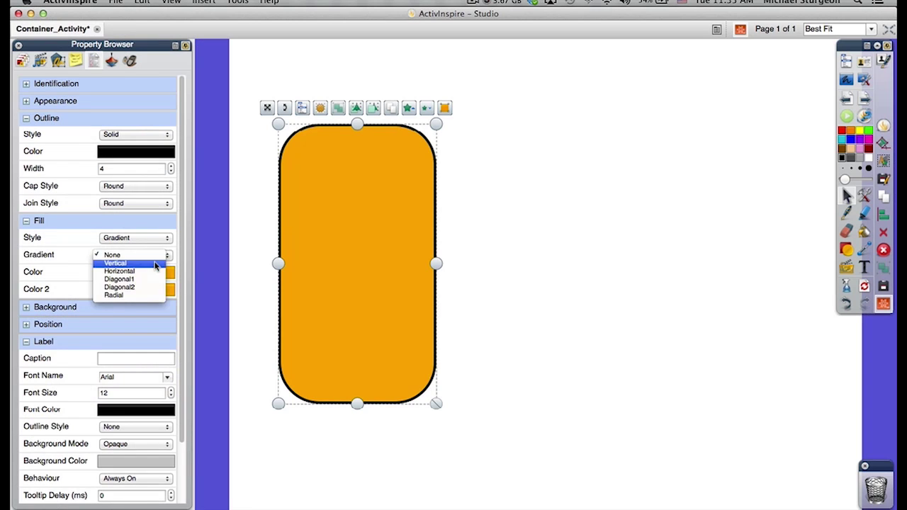
{"action": "left_click", "coordinate": [149, 262]}
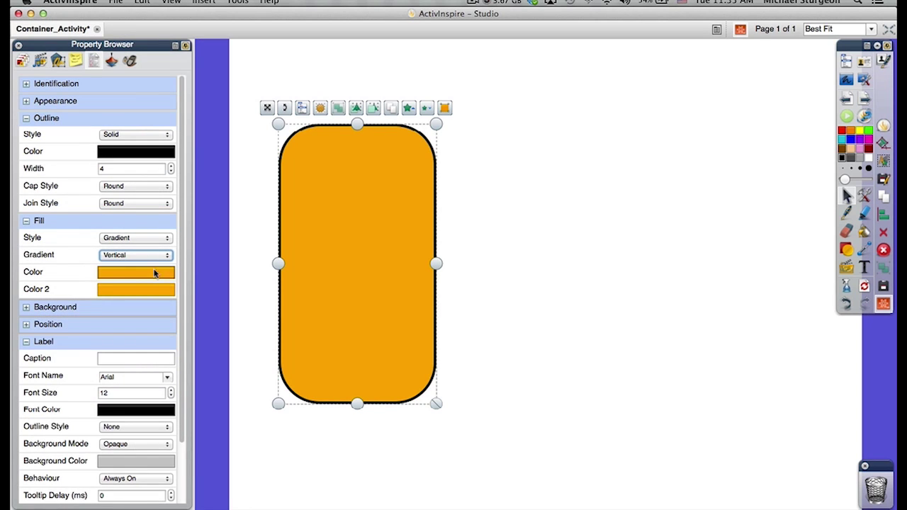
{"action": "left_click", "coordinate": [132, 276]}
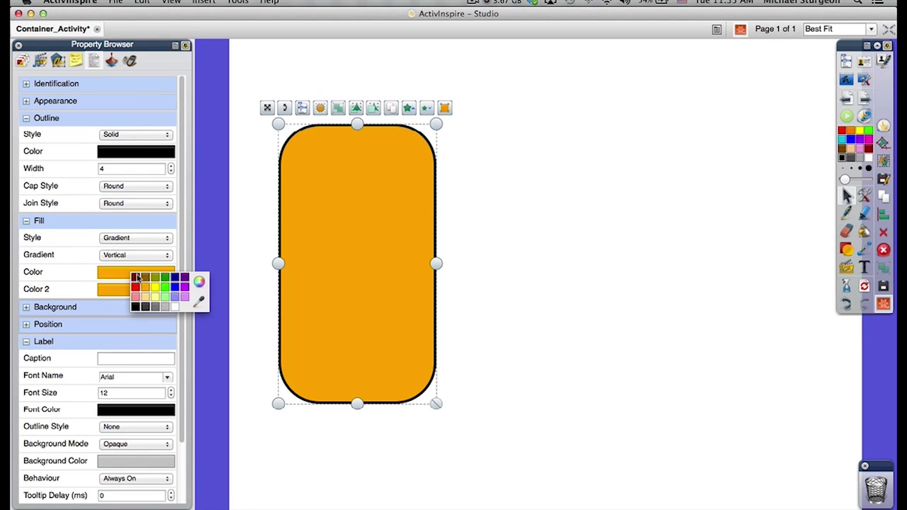
{"action": "left_click", "coordinate": [202, 285]}
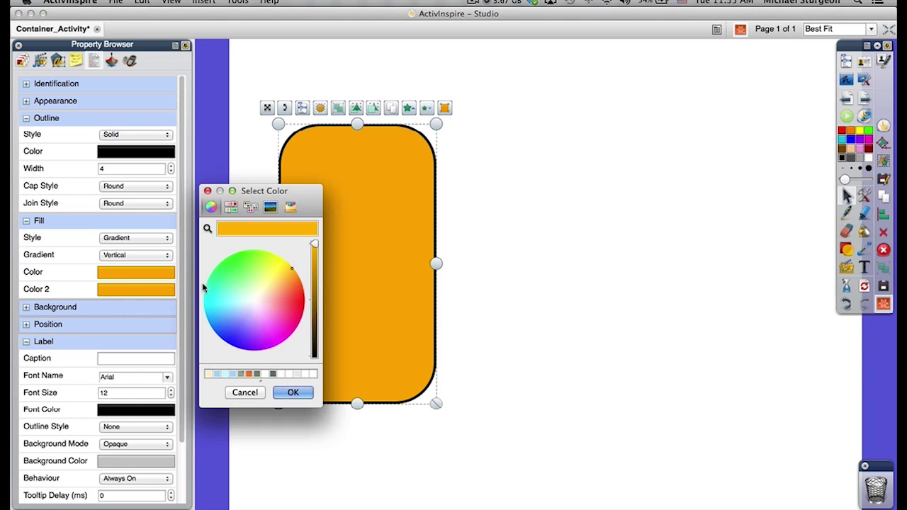
{"action": "left_click", "coordinate": [222, 300]}
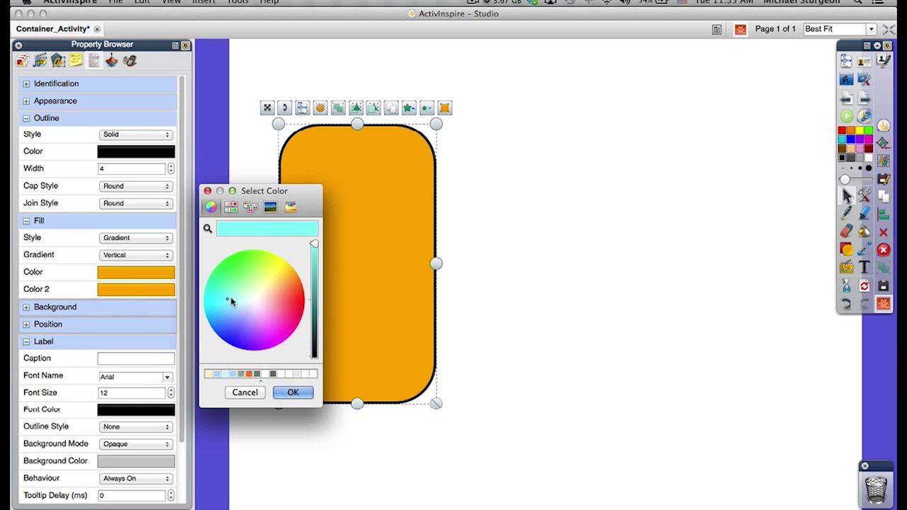
{"action": "left_click_drag", "start_coordinate": [314, 247], "coordinate": [316, 253]}
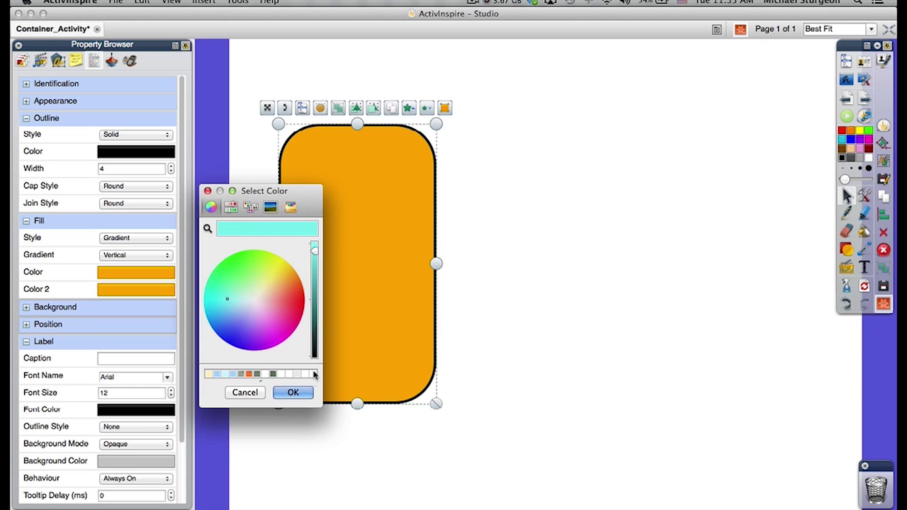
{"action": "left_click", "coordinate": [295, 391]}
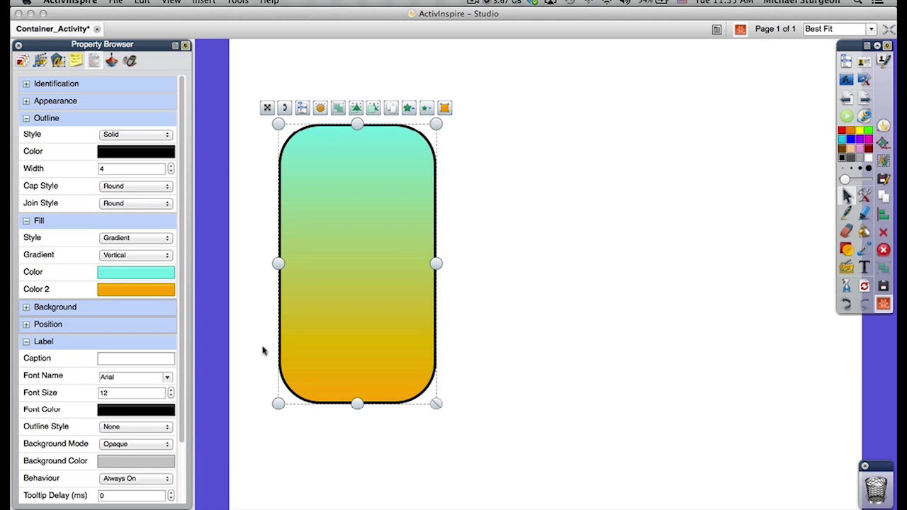
- Set the gradient's second colour to blue and make the outline transparent
{"action": "left_click", "coordinate": [147, 291]}
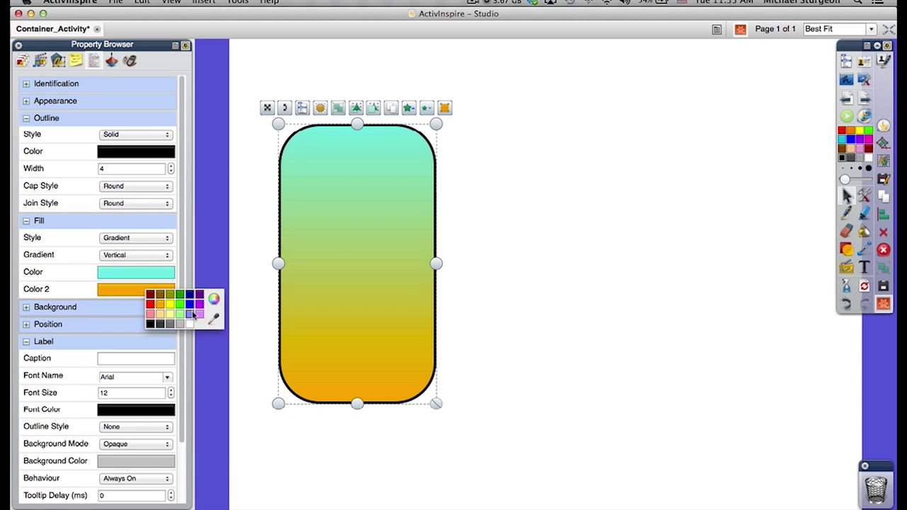
{"action": "left_click", "coordinate": [214, 299]}
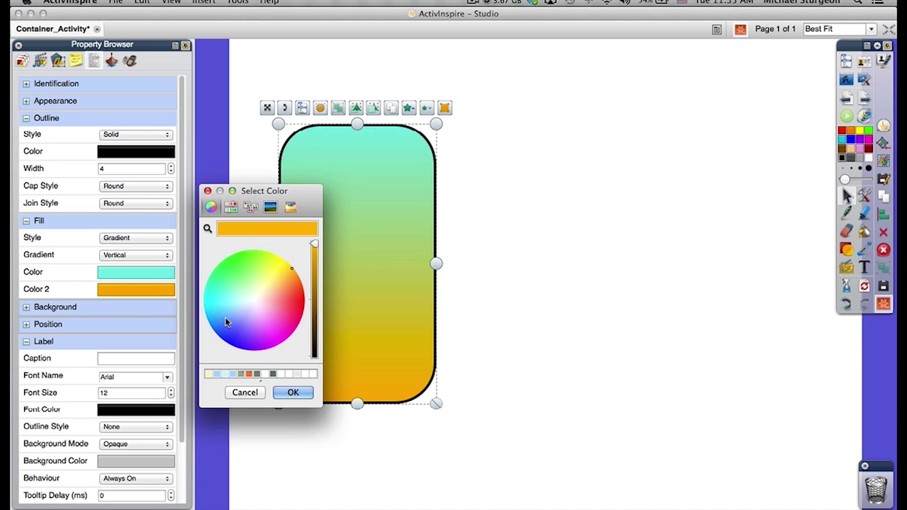
{"action": "left_click", "coordinate": [224, 326]}
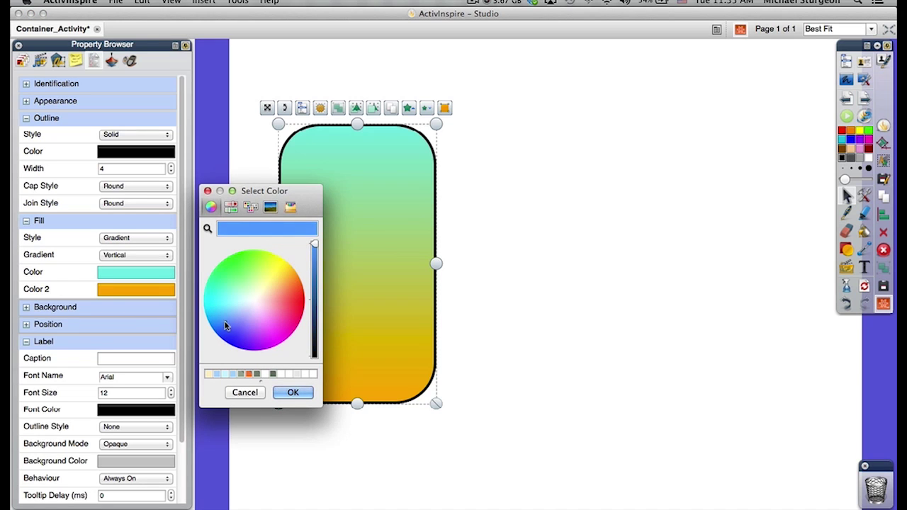
{"action": "left_click", "coordinate": [299, 393]}
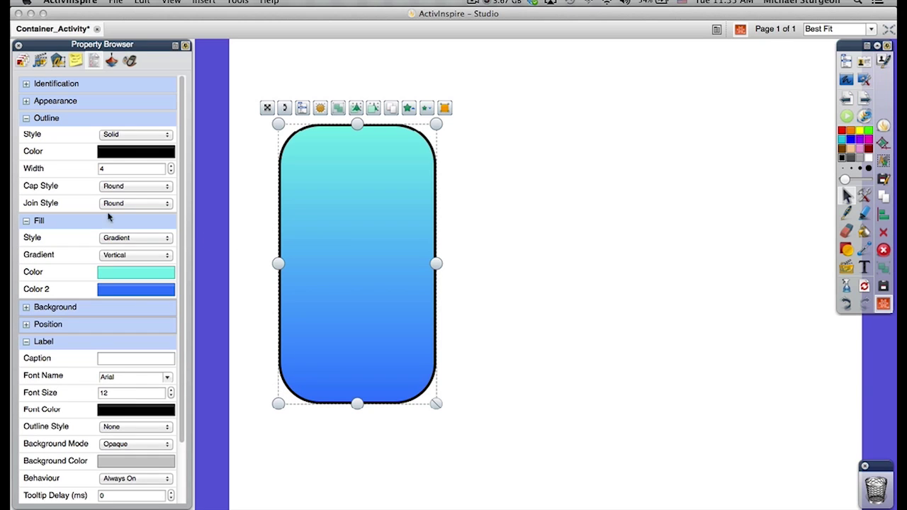
{"action": "left_click", "coordinate": [118, 157]}
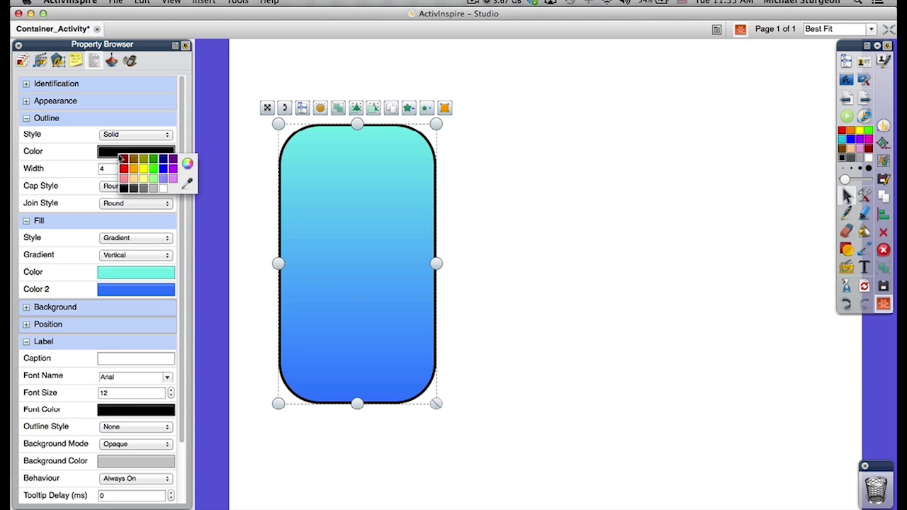
{"action": "left_click", "coordinate": [165, 191]}
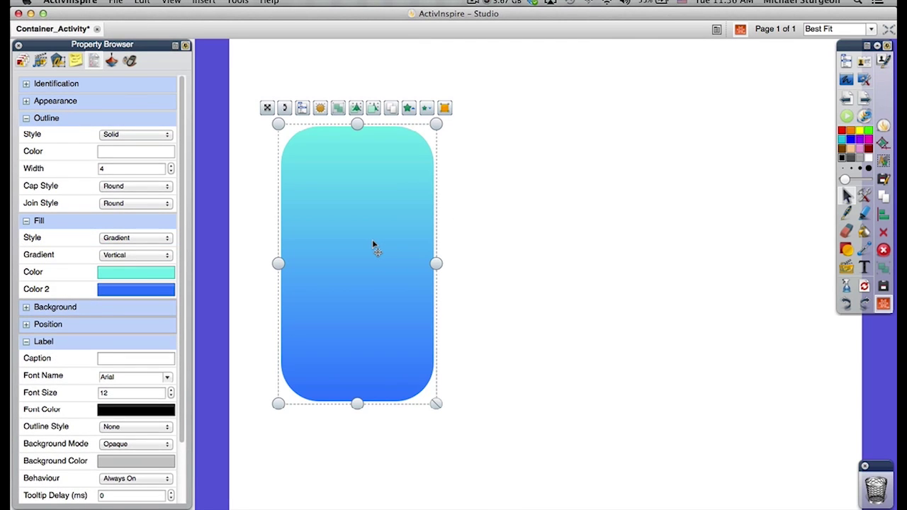
{"action": "right_click", "coordinate": [360, 245]}
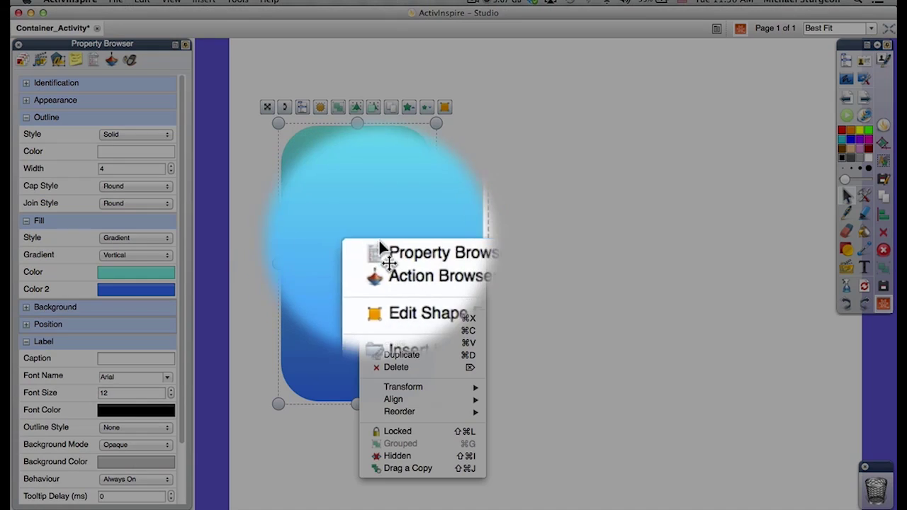
- Duplicate the container twice and spread the copies to the middle and right of the page
{"action": "left_click", "coordinate": [407, 357]}
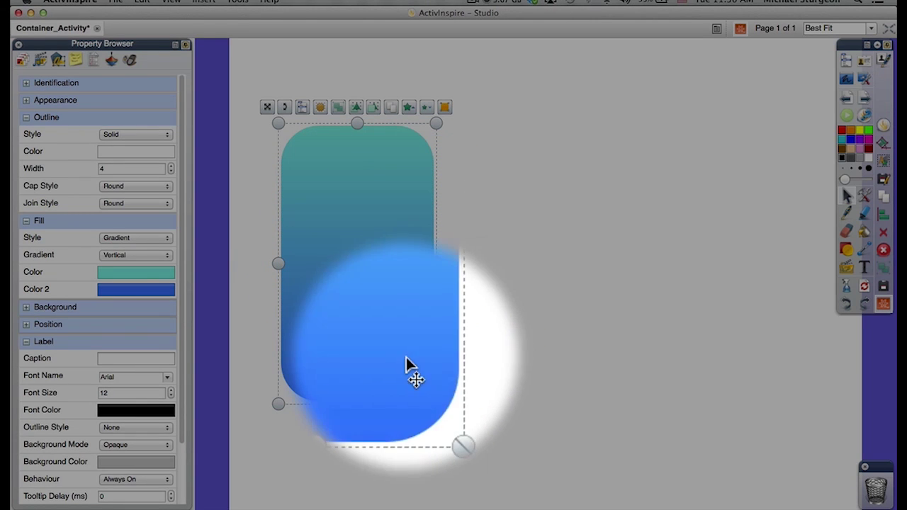
{"action": "right_click", "coordinate": [362, 248]}
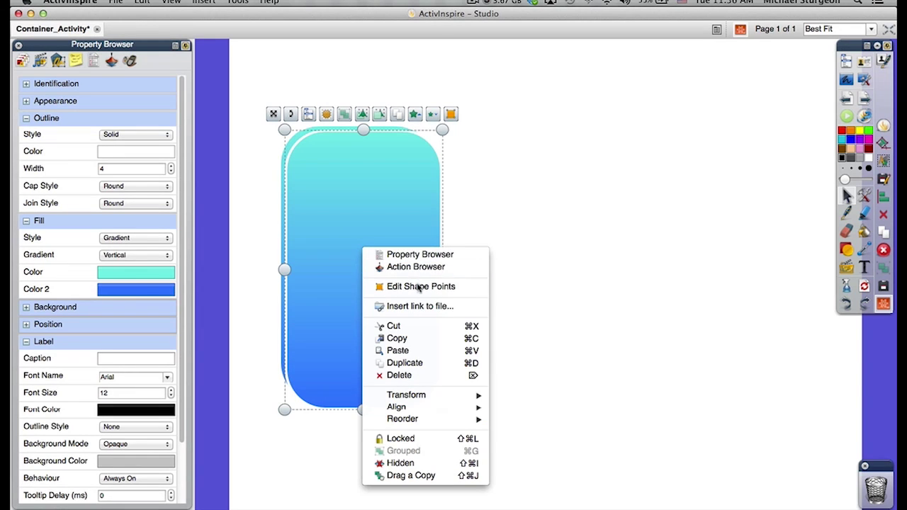
{"action": "left_click", "coordinate": [413, 364]}
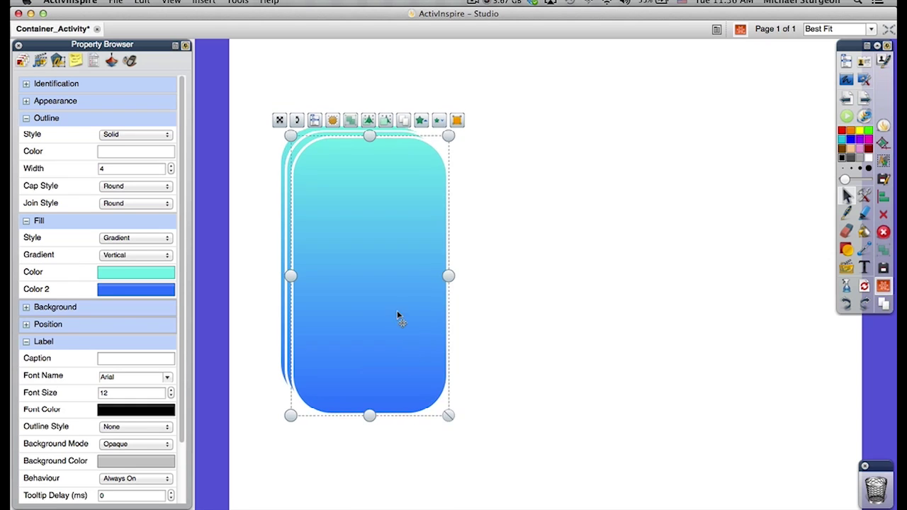
{"action": "left_click_drag", "start_coordinate": [399, 318], "coordinate": [716, 291]}
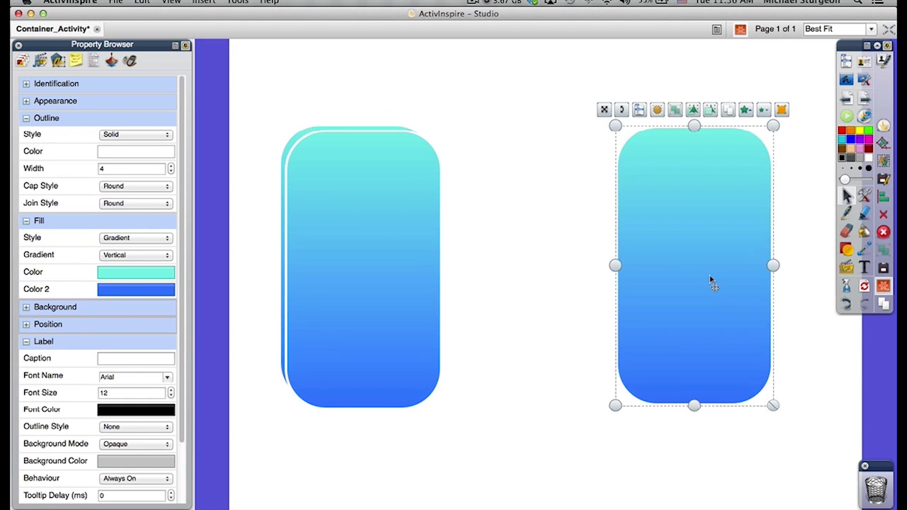
{"action": "left_click_drag", "start_coordinate": [680, 262], "coordinate": [719, 263]}
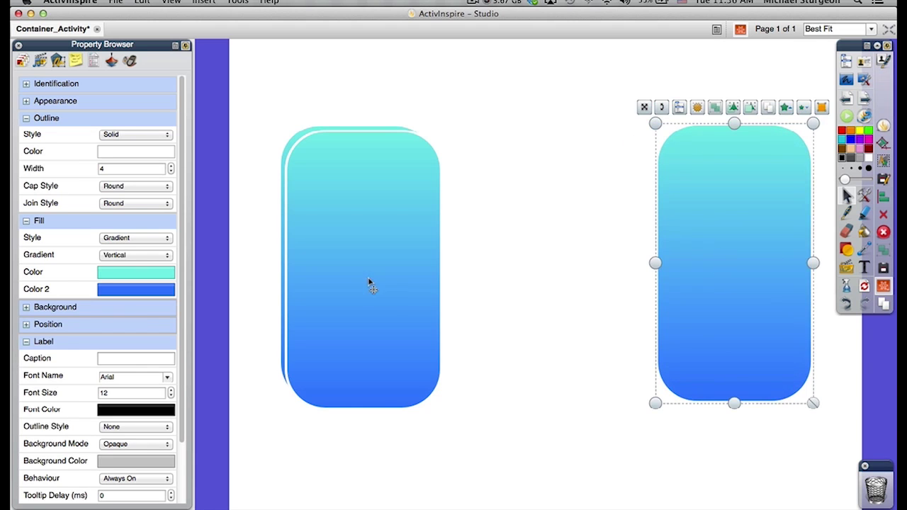
{"action": "left_click_drag", "start_coordinate": [368, 283], "coordinate": [553, 274]}
{"action": "left_click", "coordinate": [743, 258]}
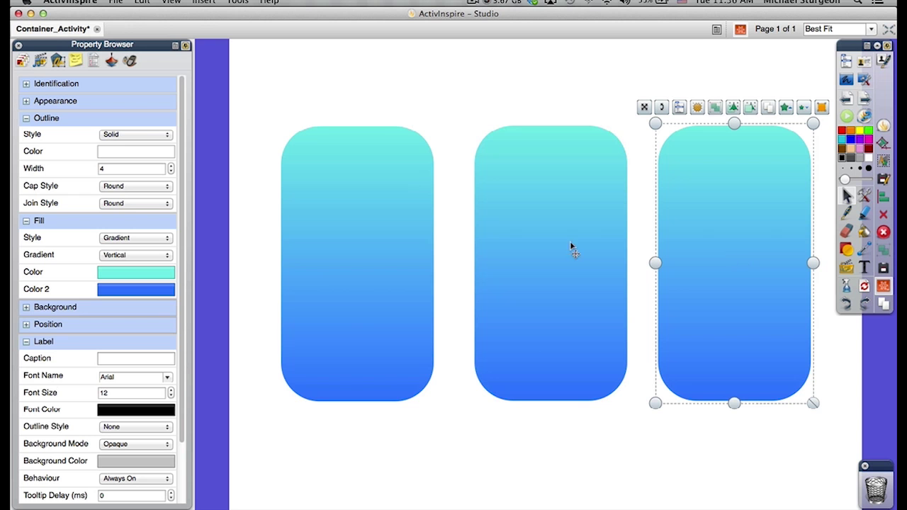
{"action": "left_click", "coordinate": [452, 413]}
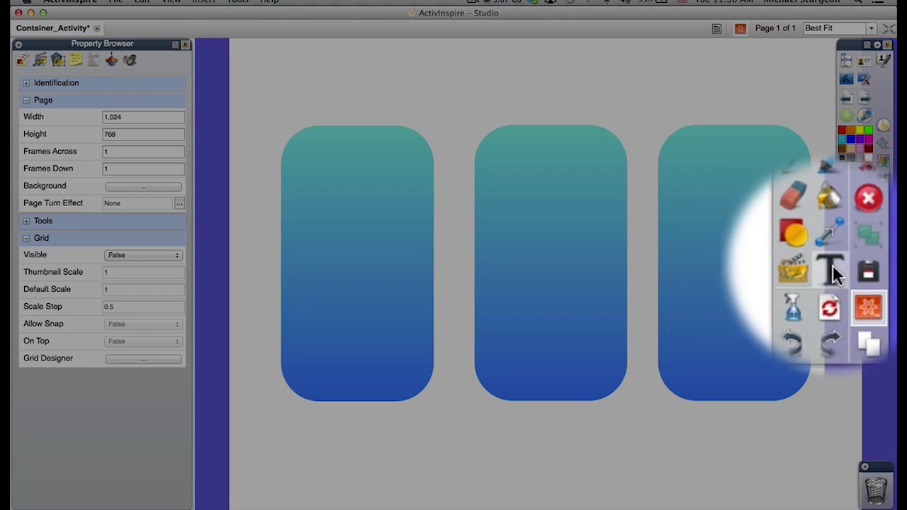
- Add the headings Nouns and Adverbs above the left and middle boxes
{"action": "left_click", "coordinate": [829, 269]}
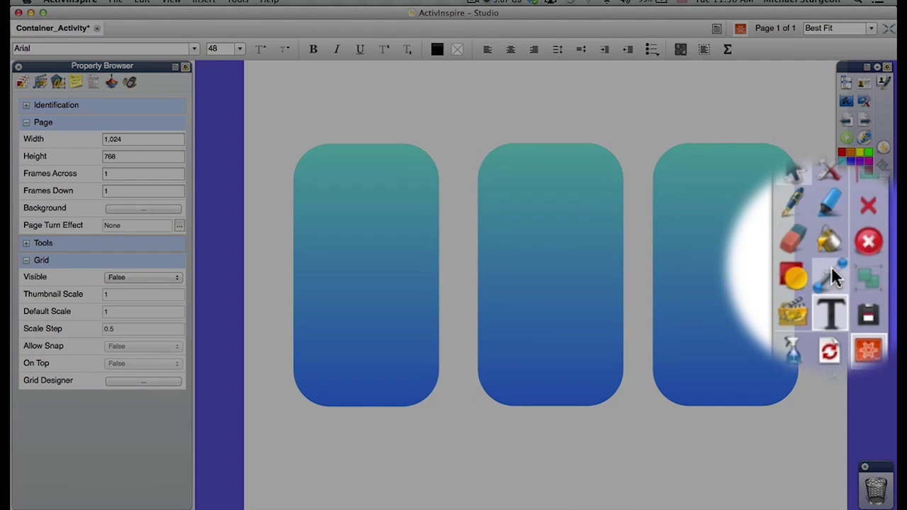
{"action": "left_click", "coordinate": [328, 130]}
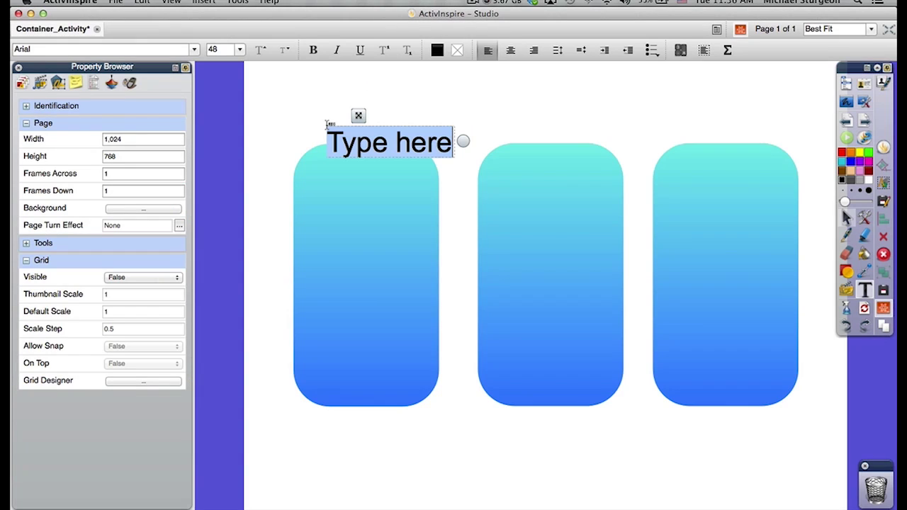
{"action": "type", "text": "Nouns"}
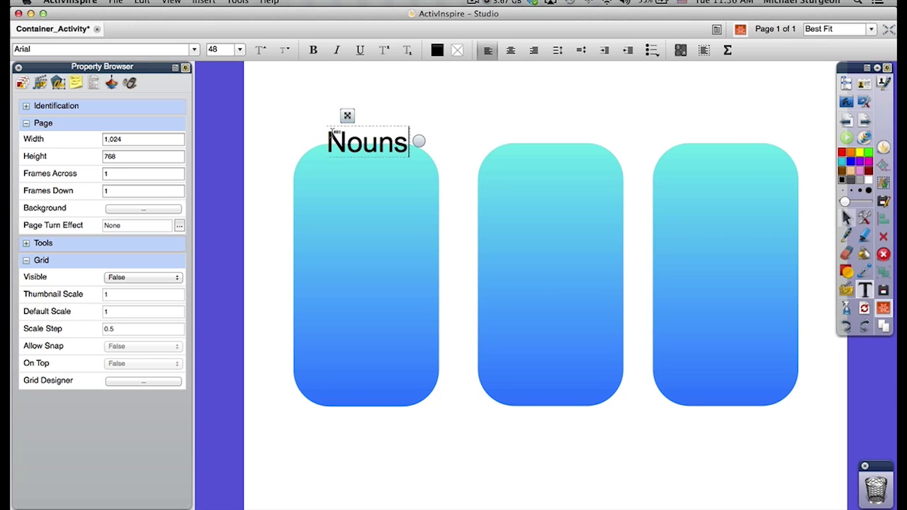
{"action": "left_click_drag", "start_coordinate": [347, 116], "coordinate": [347, 98]}
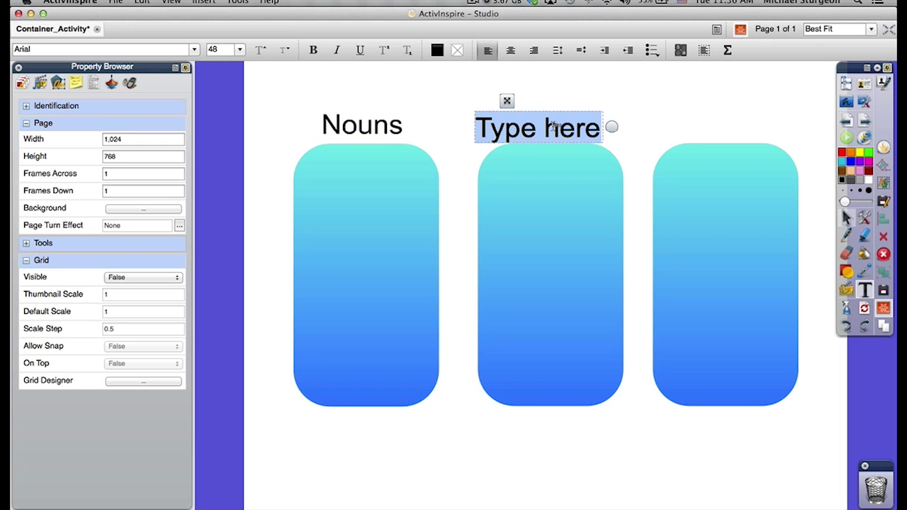
{"action": "type", "text": "Adverb"}
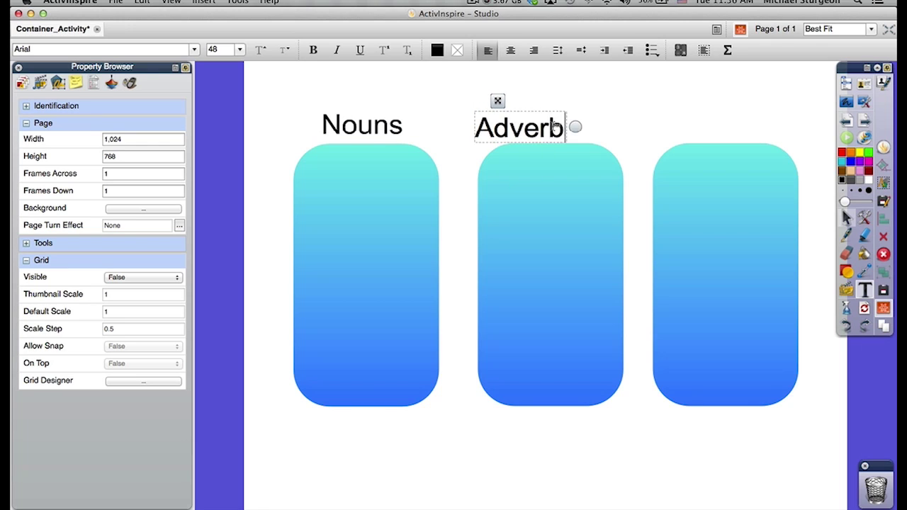
{"action": "type", "text": "s"}
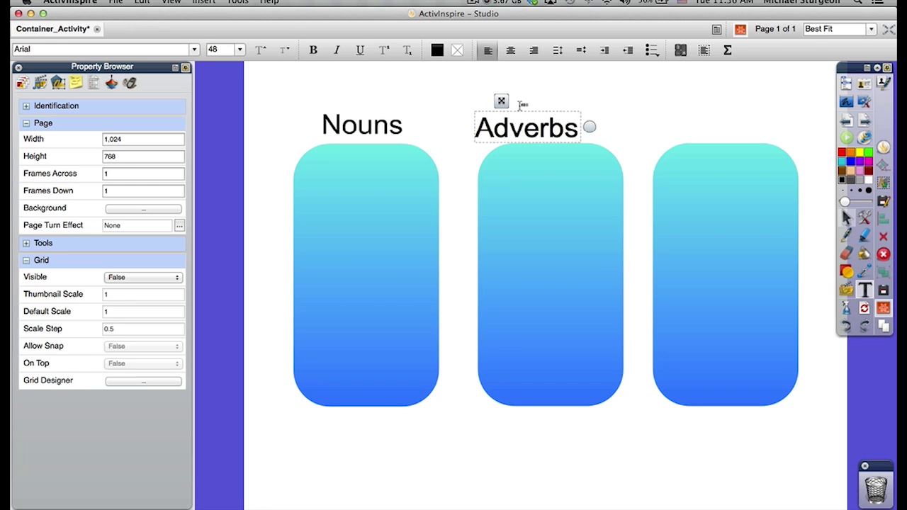
{"action": "left_click_drag", "start_coordinate": [502, 100], "coordinate": [519, 99]}
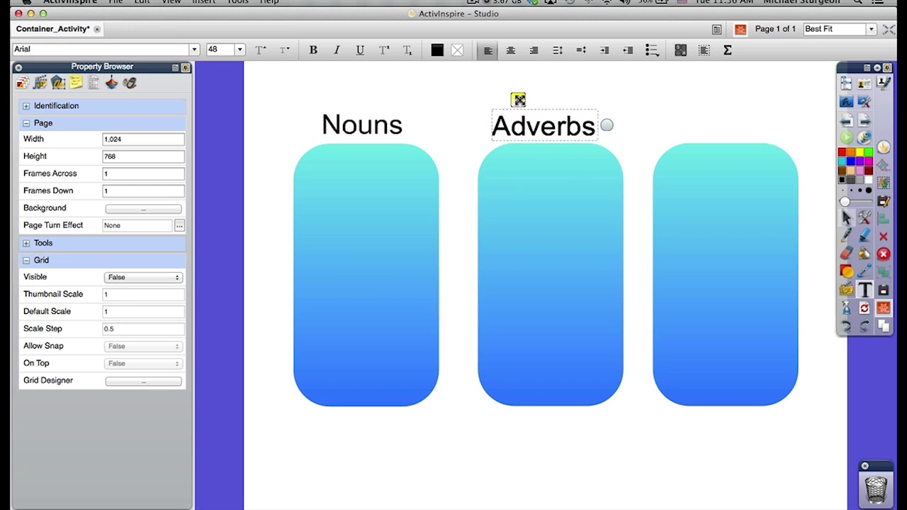
- Add the Verbs heading above the right box and line that box up beneath it
{"action": "left_click", "coordinate": [692, 124]}
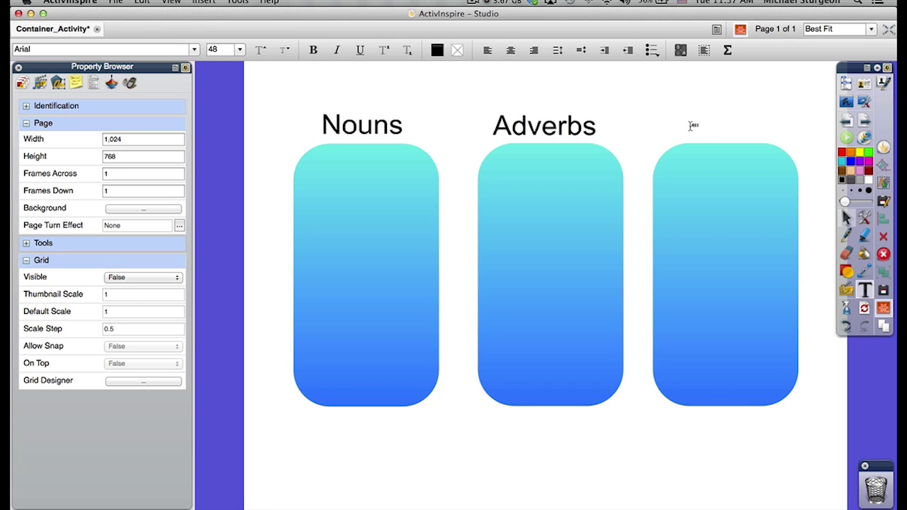
{"action": "left_click", "coordinate": [692, 126]}
{"action": "type", "text": "Verbs"}
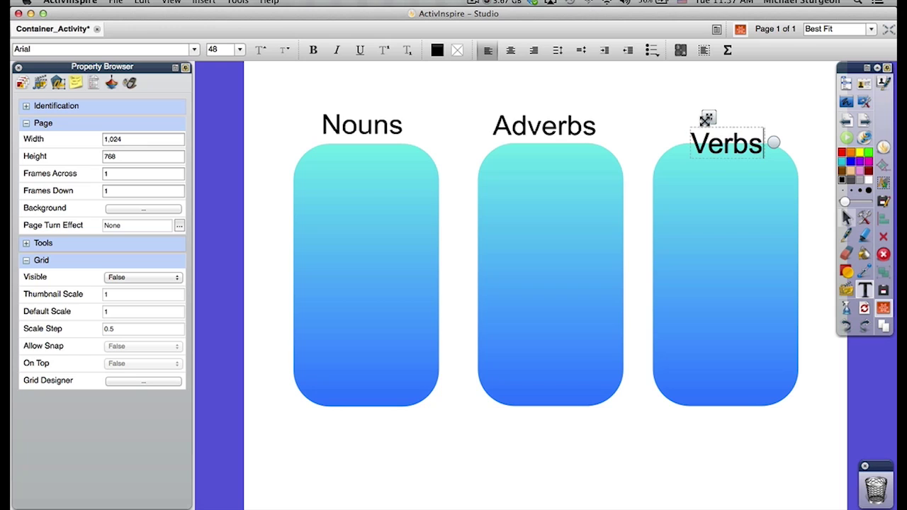
{"action": "left_click_drag", "start_coordinate": [708, 117], "coordinate": [700, 96]}
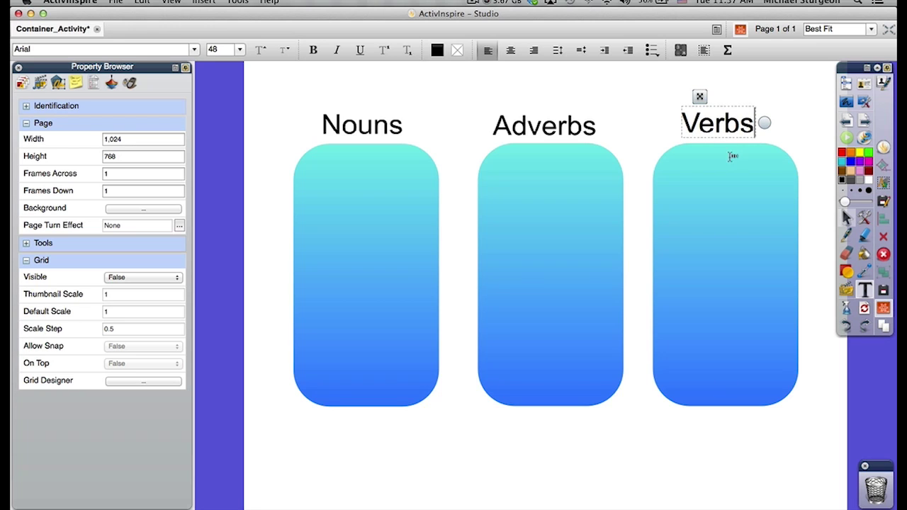
{"action": "left_click", "coordinate": [847, 218]}
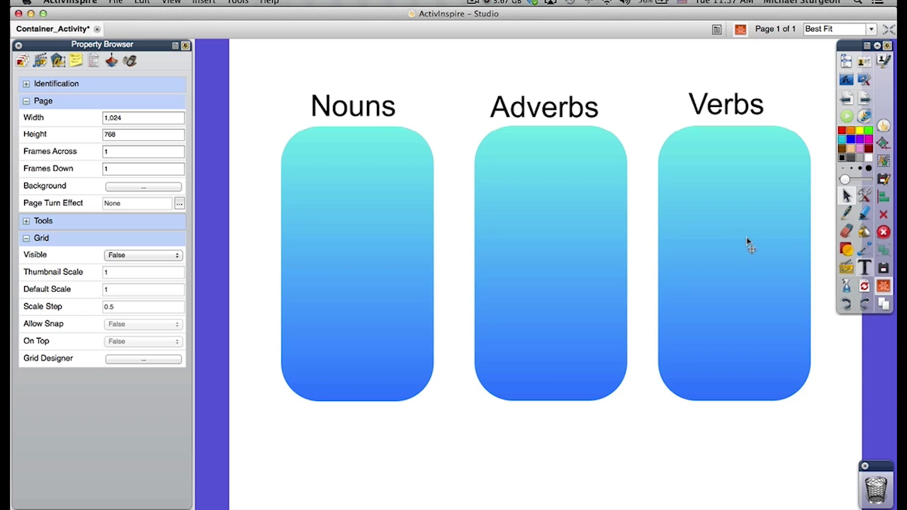
{"action": "left_click_drag", "start_coordinate": [747, 239], "coordinate": [751, 240]}
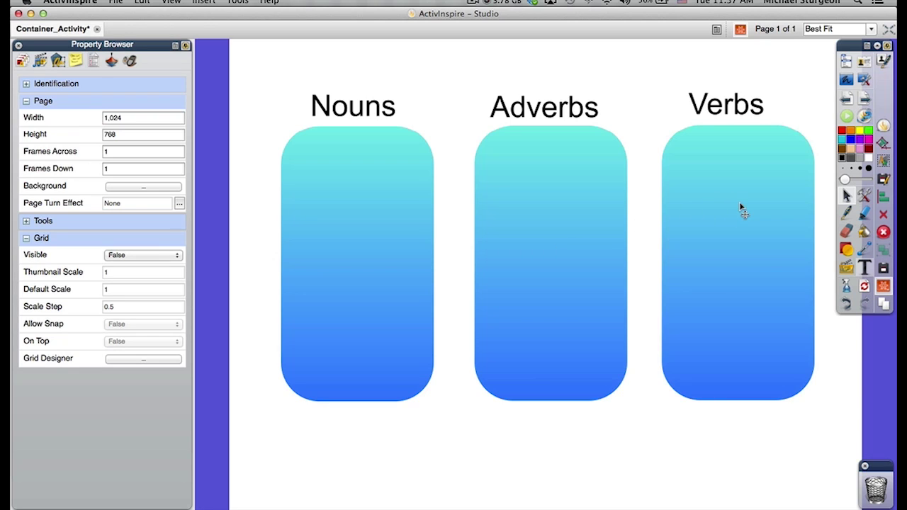
{"action": "left_click_drag", "start_coordinate": [741, 209], "coordinate": [735, 207]}
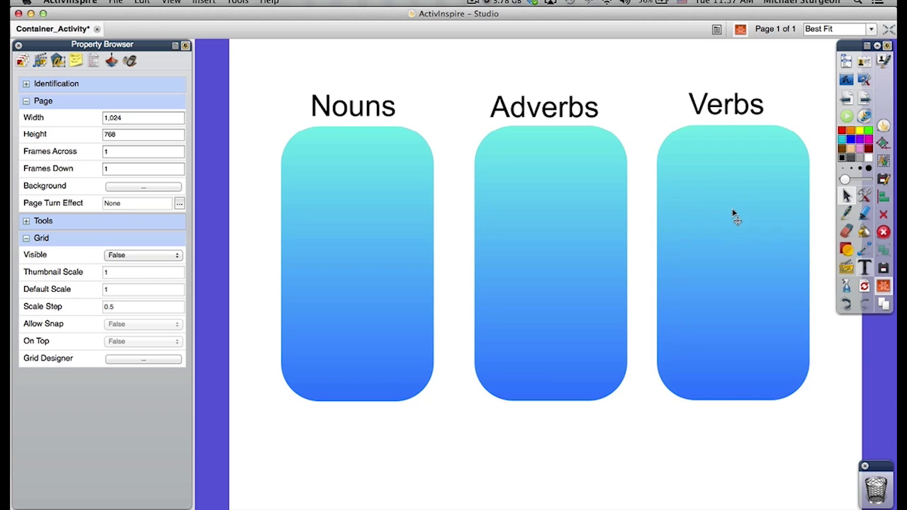
- Group the Verbs heading with the right-hand box
{"action": "left_click", "coordinate": [734, 217]}
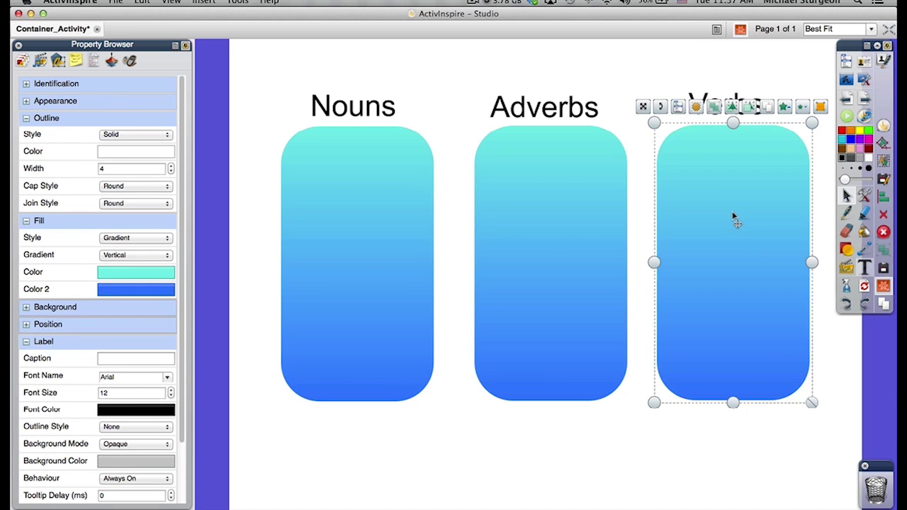
{"action": "left_click", "coordinate": [631, 71]}
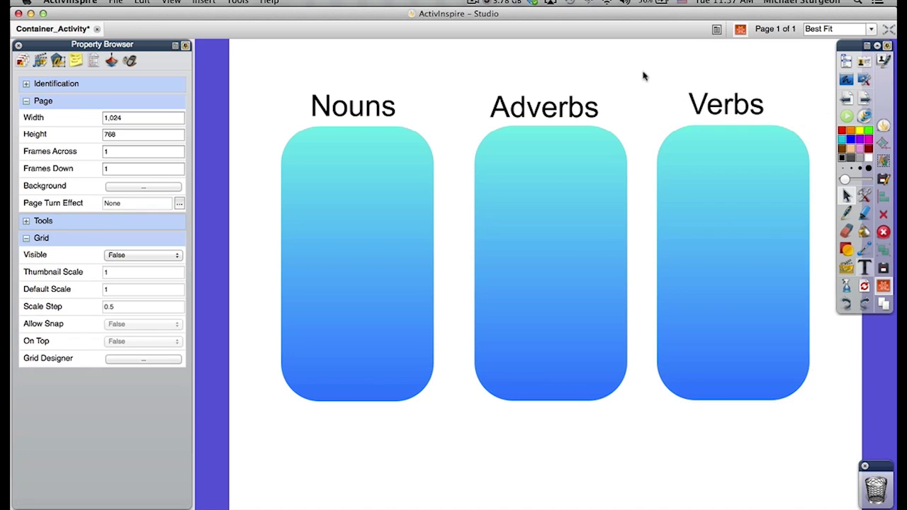
{"action": "left_click", "coordinate": [727, 110]}
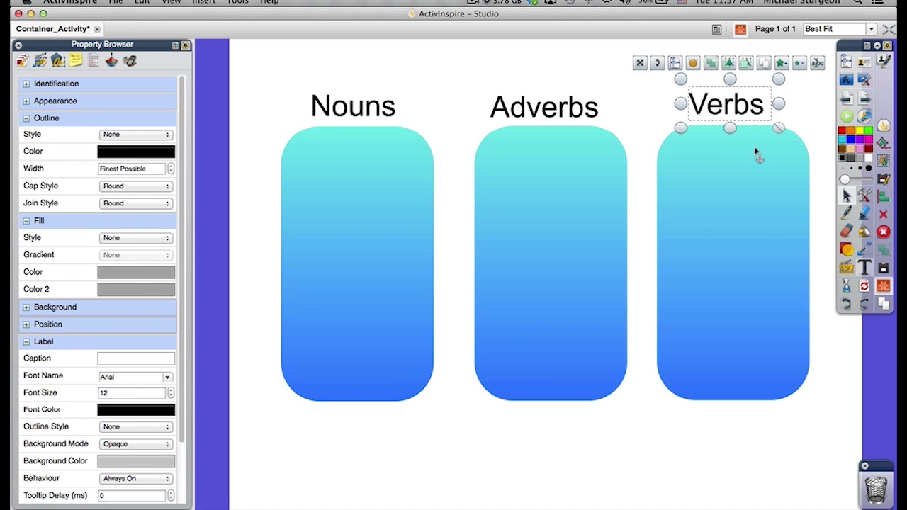
{"action": "left_click", "coordinate": [750, 204], "text": "shift"}
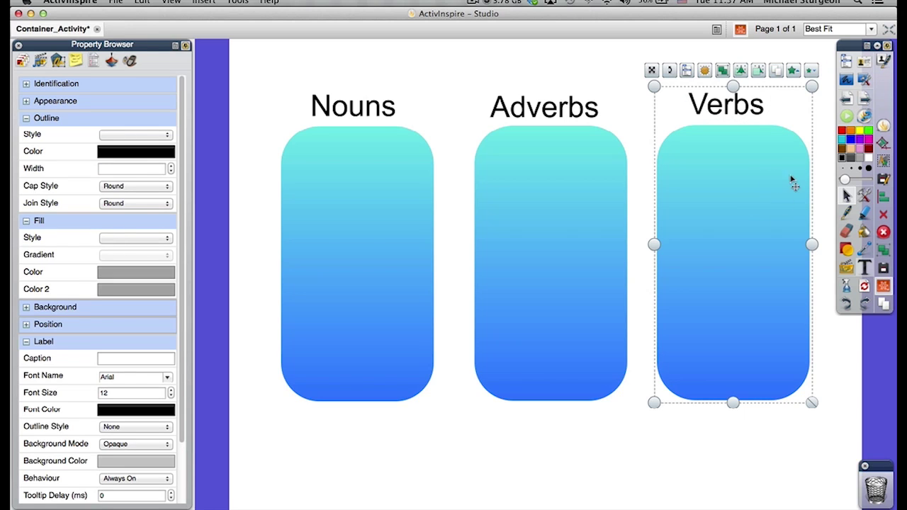
{"action": "right_click", "coordinate": [737, 175]}
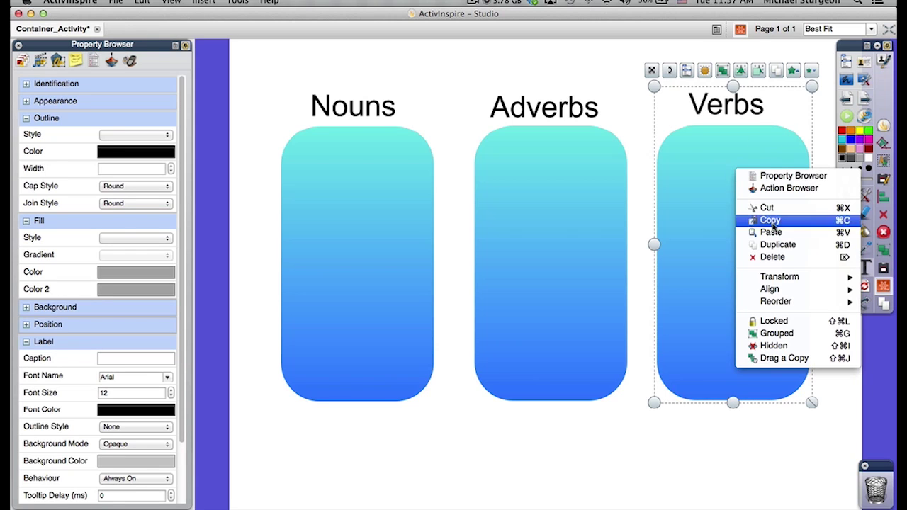
{"action": "left_click", "coordinate": [780, 336]}
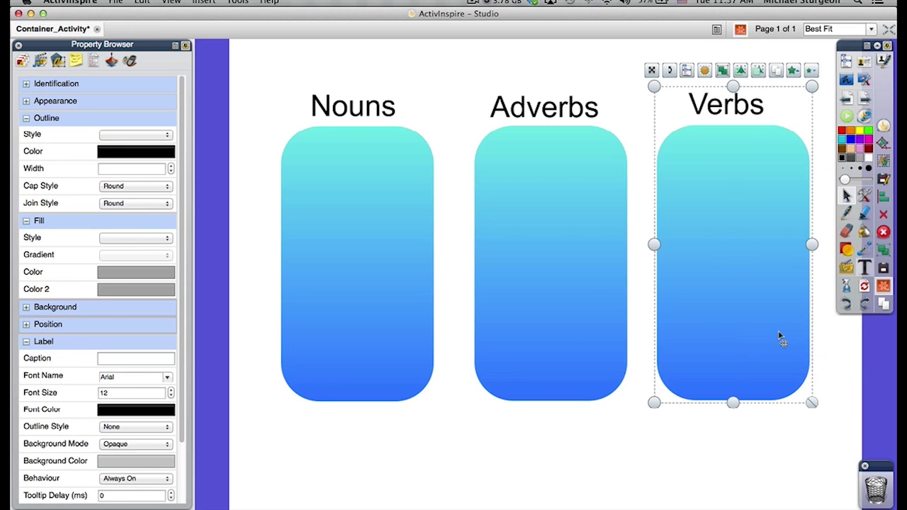
{"action": "left_click", "coordinate": [493, 65]}
- Group the Adverbs heading with the middle box
{"action": "left_click", "coordinate": [538, 111]}
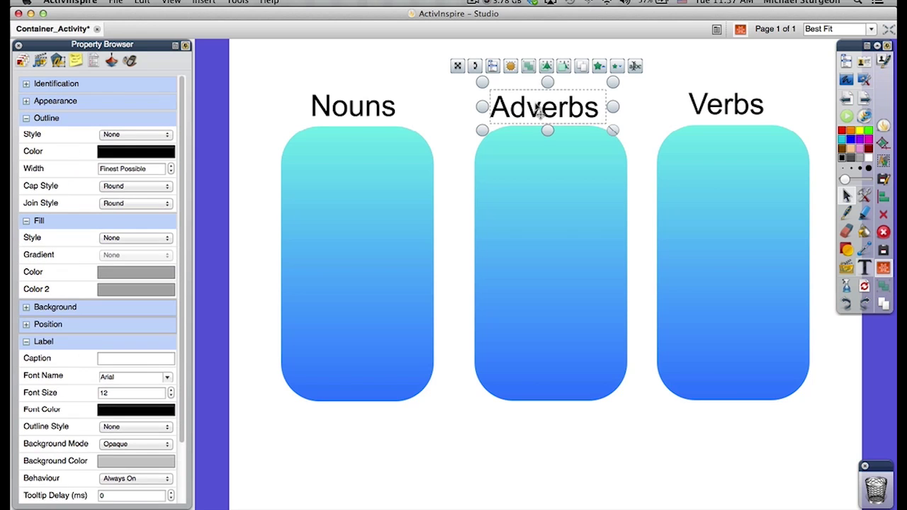
{"action": "left_click", "coordinate": [552, 239], "text": "shift"}
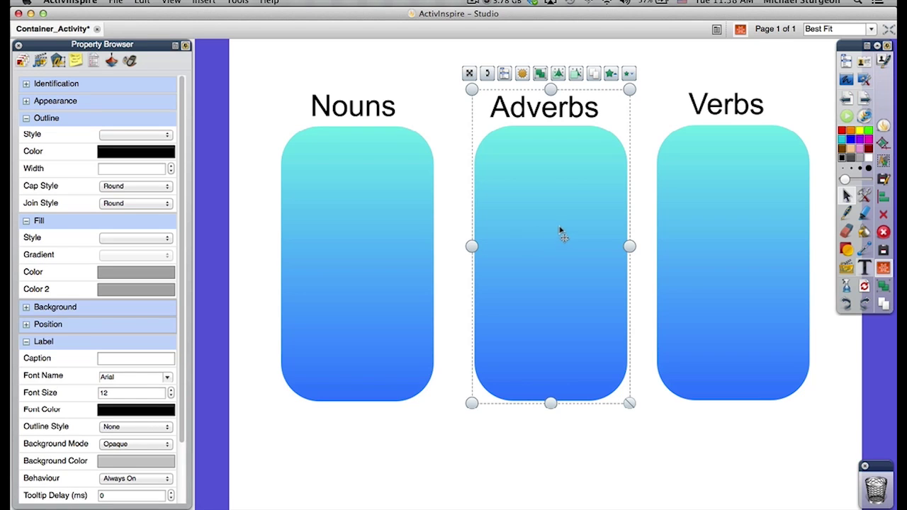
{"action": "right_click", "coordinate": [558, 228]}
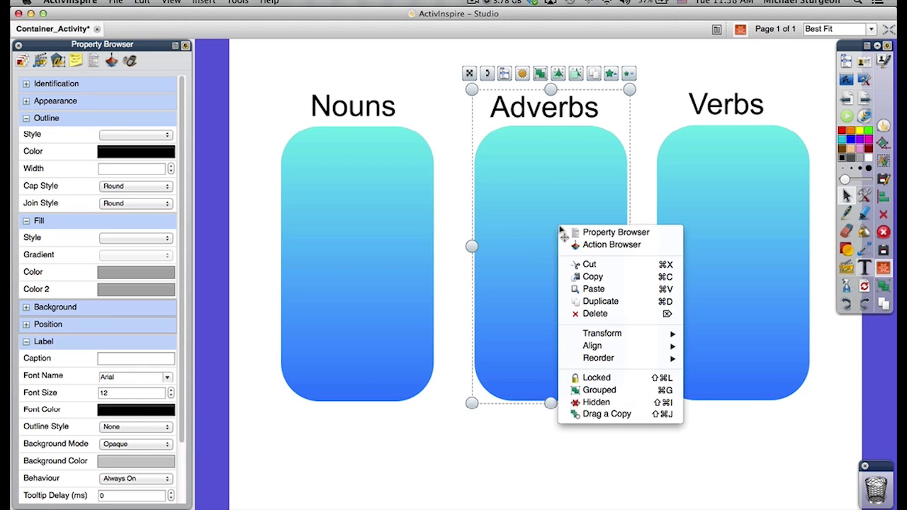
{"action": "left_click", "coordinate": [599, 390]}
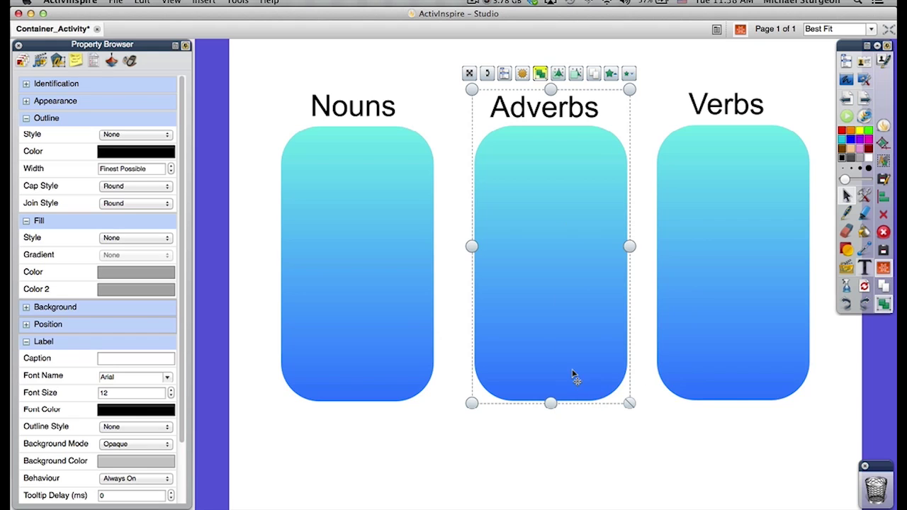
{"action": "left_click", "coordinate": [321, 62]}
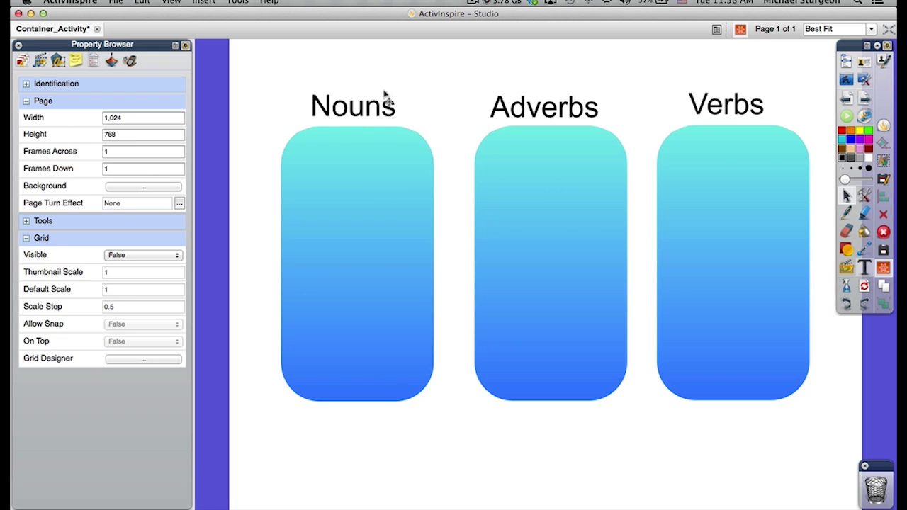
- Group the Nouns heading with the left-hand box
{"action": "left_click", "coordinate": [364, 113]}
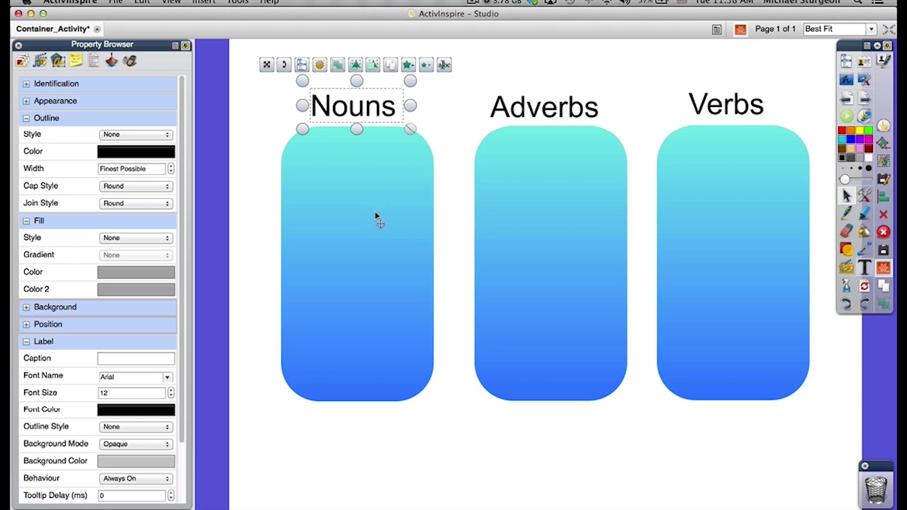
{"action": "left_click", "coordinate": [369, 245], "text": "shift"}
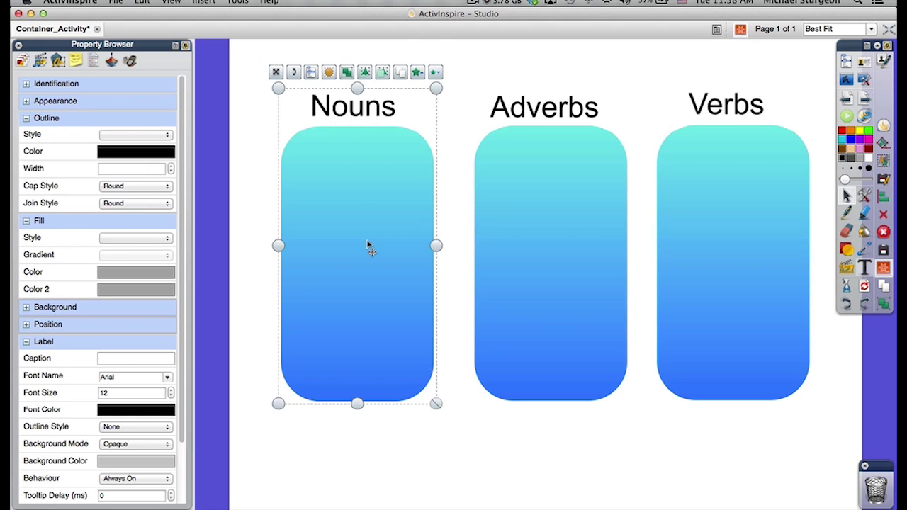
{"action": "right_click", "coordinate": [343, 178]}
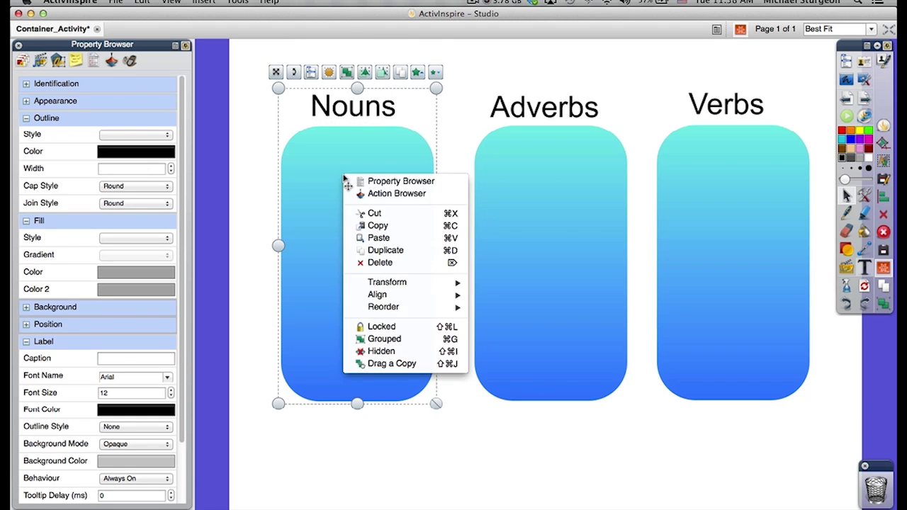
{"action": "left_click", "coordinate": [387, 340]}
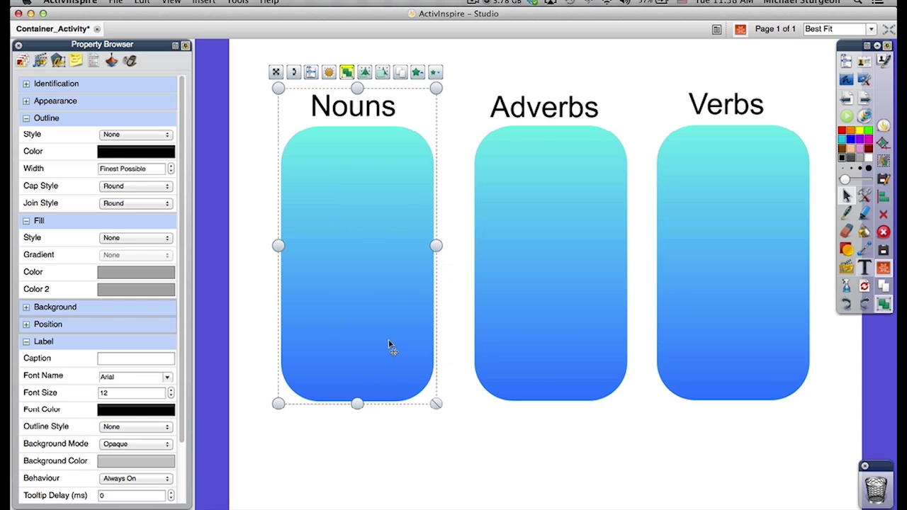
{"action": "left_click", "coordinate": [425, 430]}
- Raise the Nouns, Adverbs and Verbs groups to a common height, nudging Adverbs left
{"action": "left_click_drag", "start_coordinate": [376, 348], "coordinate": [352, 322]}
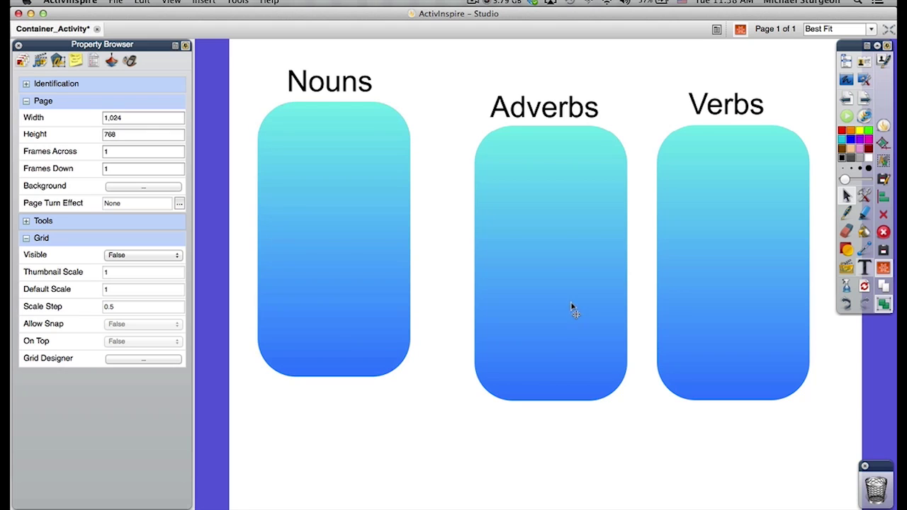
{"action": "left_click_drag", "start_coordinate": [574, 307], "coordinate": [568, 278]}
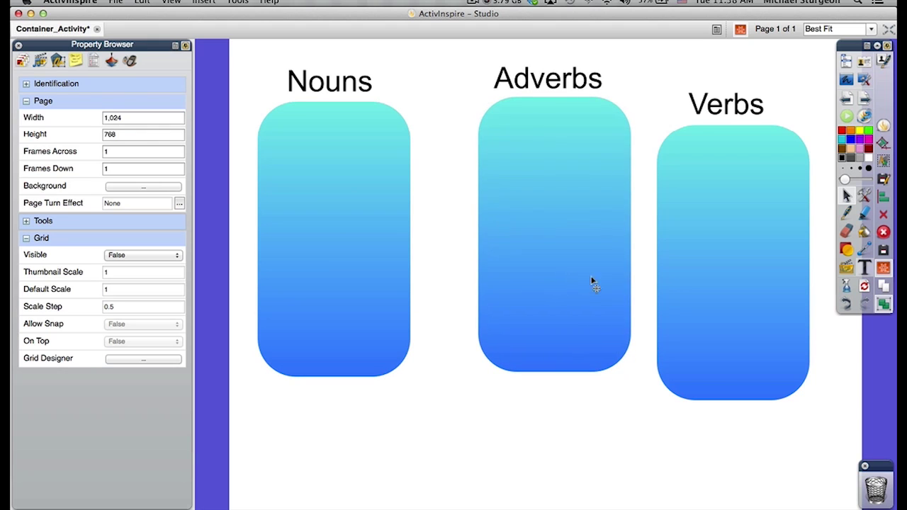
{"action": "left_click_drag", "start_coordinate": [716, 288], "coordinate": [729, 264]}
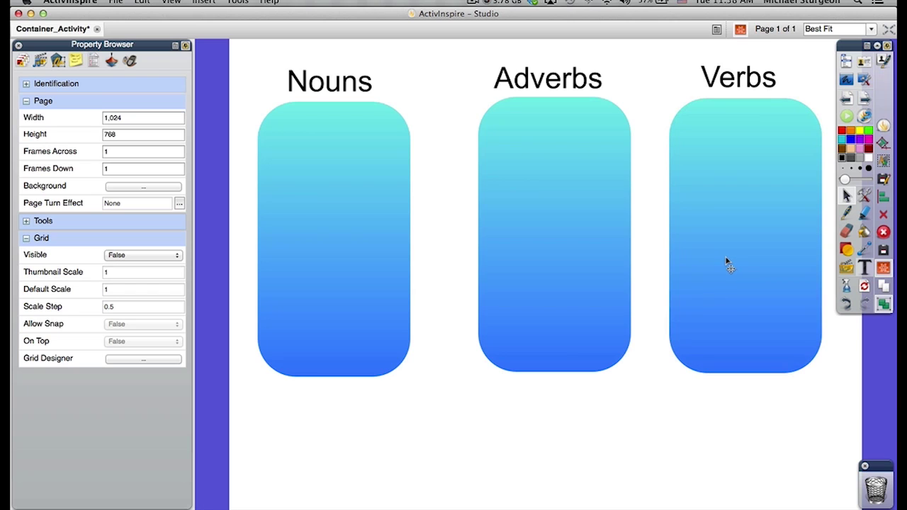
{"action": "left_click_drag", "start_coordinate": [576, 305], "coordinate": [569, 304]}
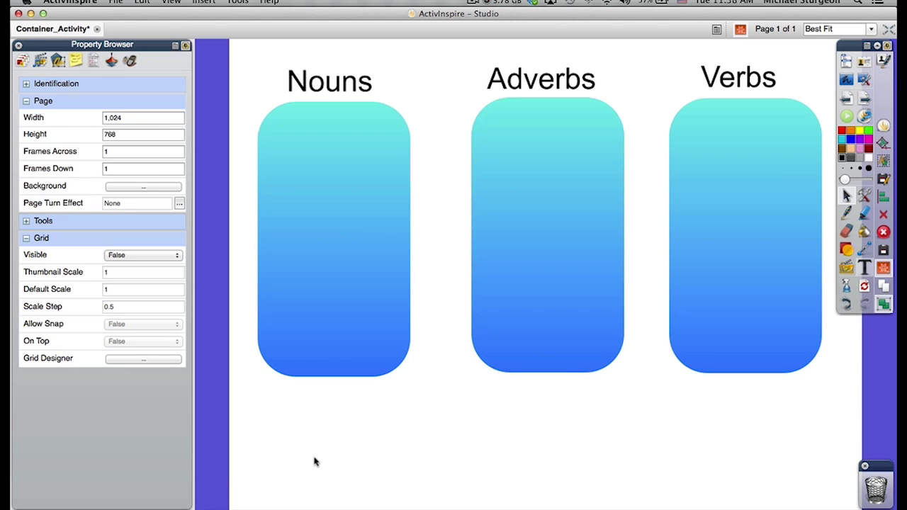
- Add the word Quickly as a text item below the Nouns box
{"action": "left_click", "coordinate": [864, 267]}
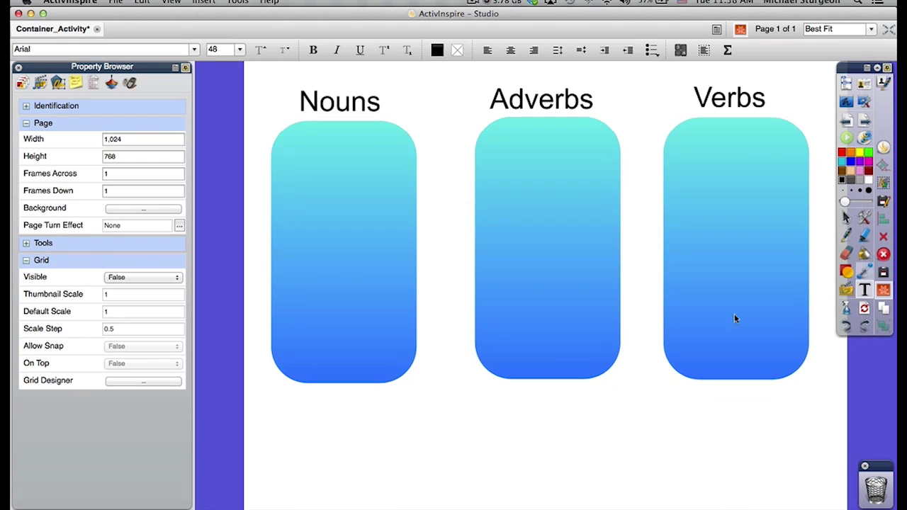
{"action": "left_click", "coordinate": [308, 436]}
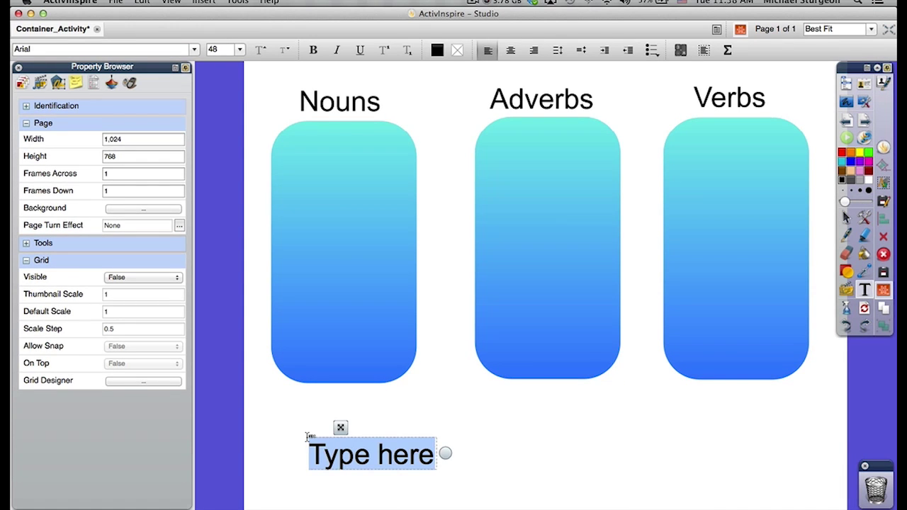
{"action": "type", "text": "Quickly"}
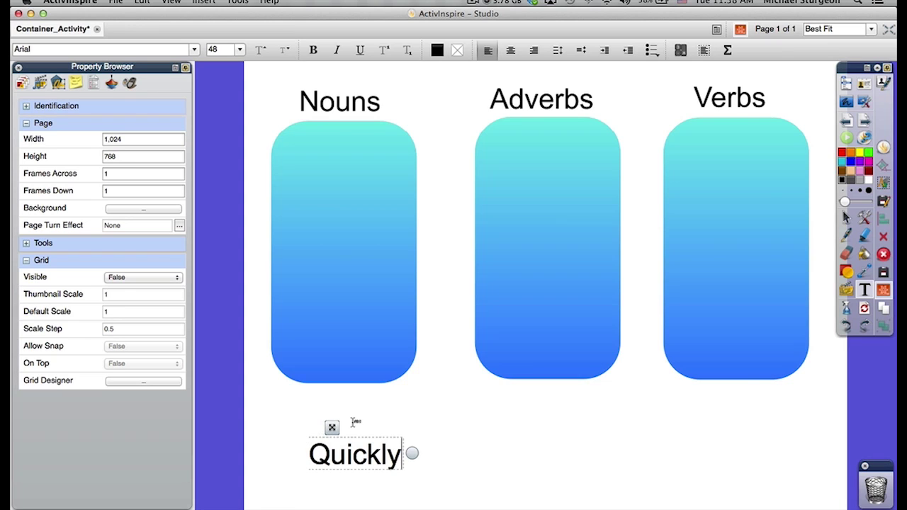
{"action": "left_click_drag", "start_coordinate": [333, 429], "coordinate": [333, 409]}
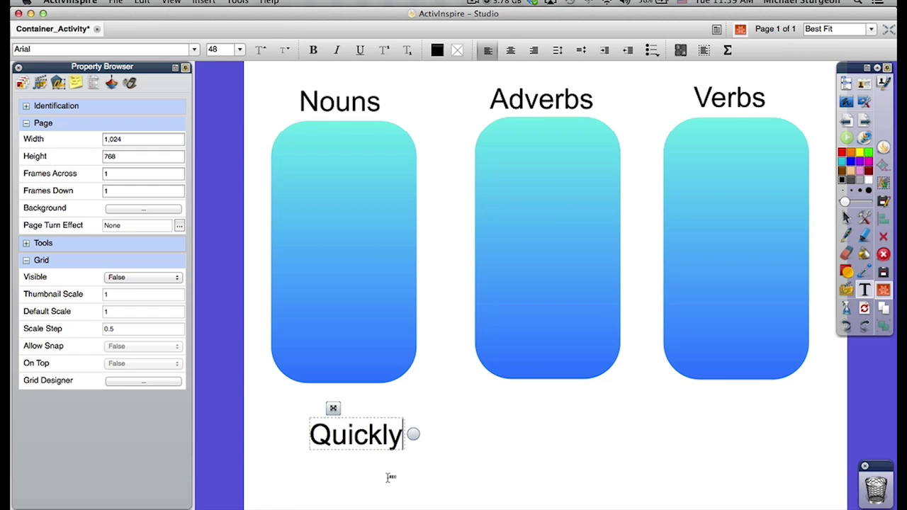
{"action": "left_click", "coordinate": [286, 482]}
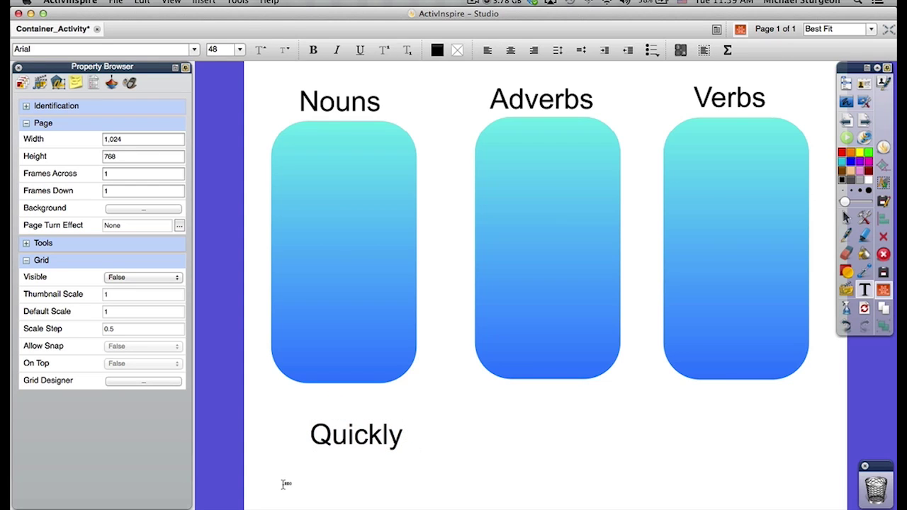
{"action": "left_click", "coordinate": [285, 484]}
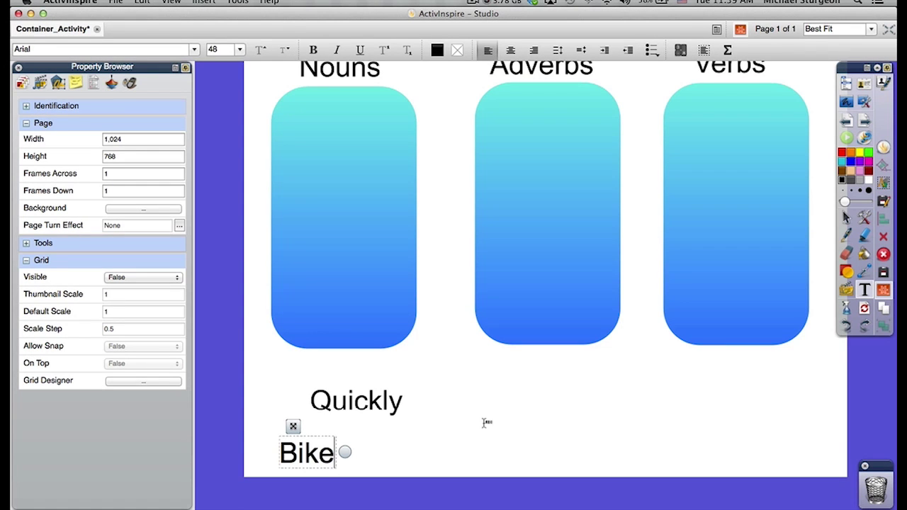
- Add the words Brightly and Orange below the Verbs box
{"action": "left_click", "coordinate": [496, 409]}
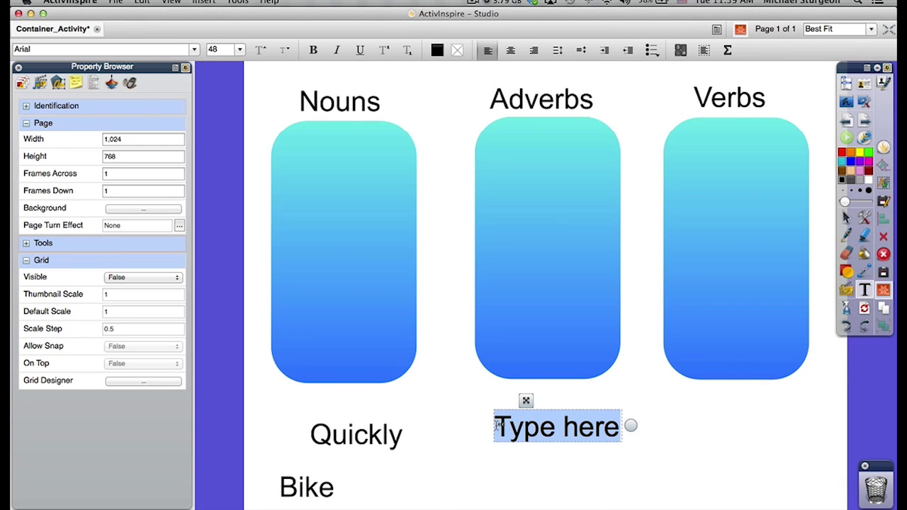
{"action": "type", "text": "Brightl"}
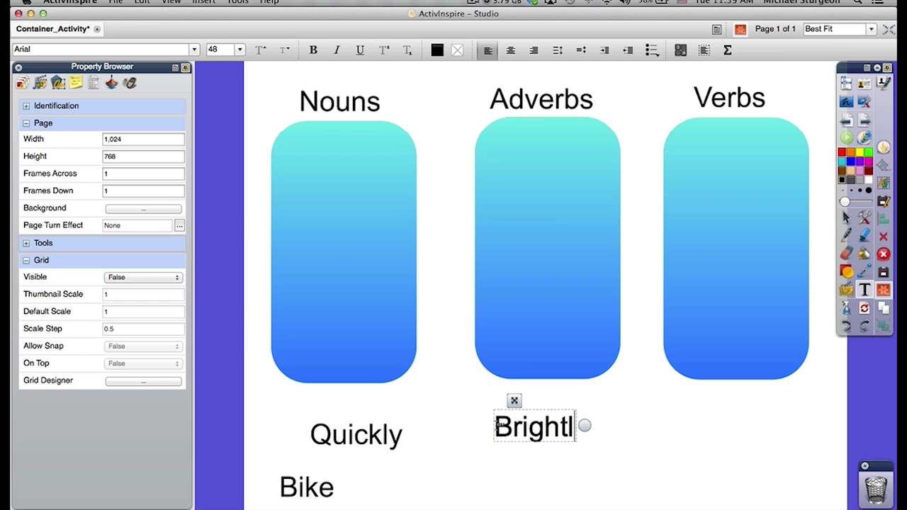
{"action": "type", "text": "y"}
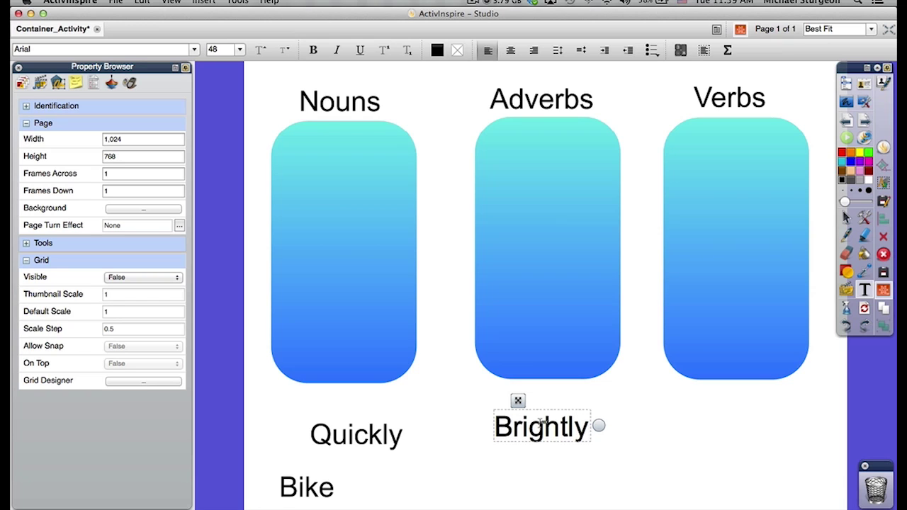
{"action": "left_click_drag", "start_coordinate": [519, 401], "coordinate": [703, 407]}
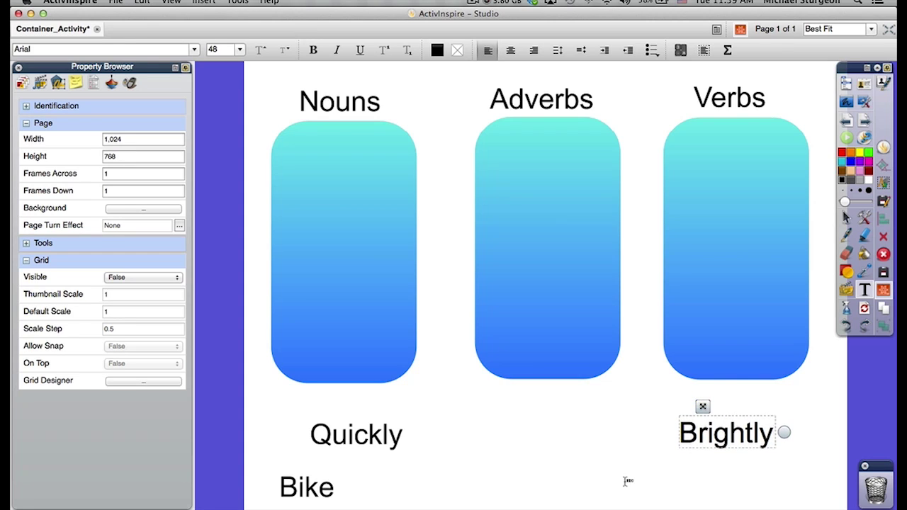
{"action": "left_click", "coordinate": [621, 486]}
{"action": "left_click", "coordinate": [622, 486]}
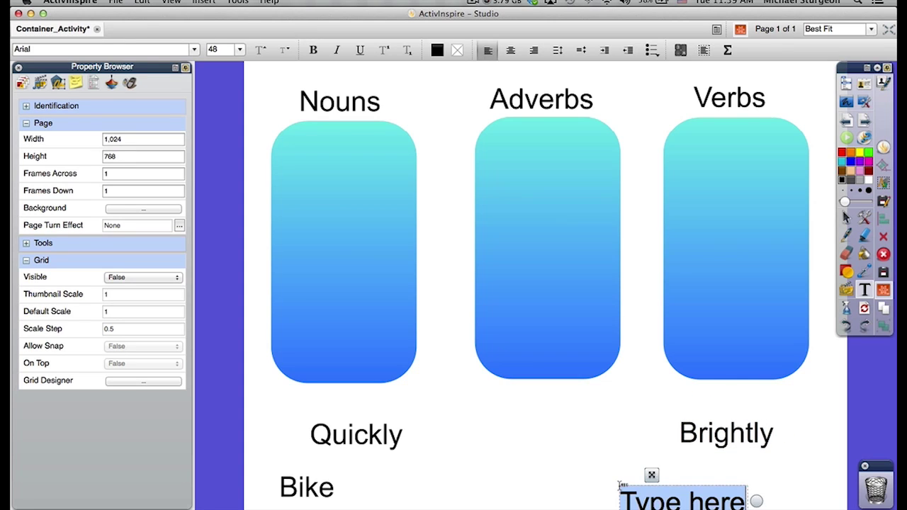
{"action": "type", "text": "Oran"}
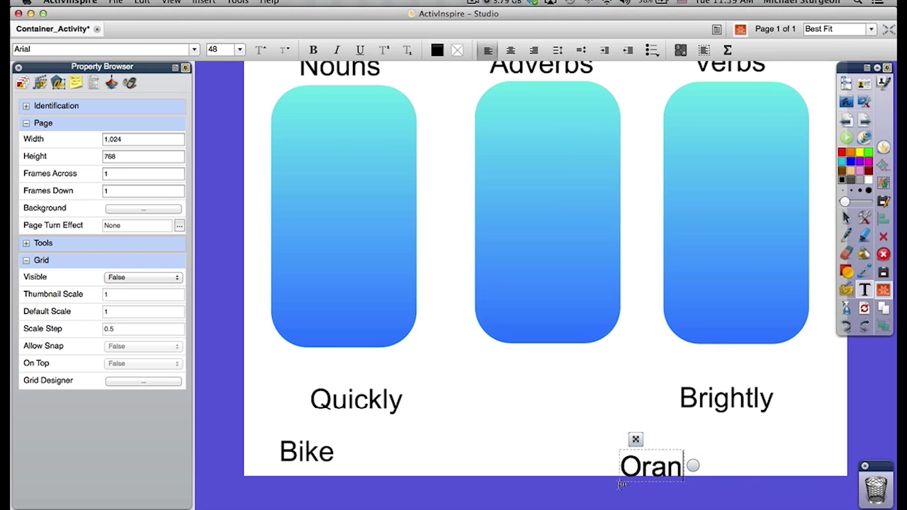
{"action": "type", "text": "ge"}
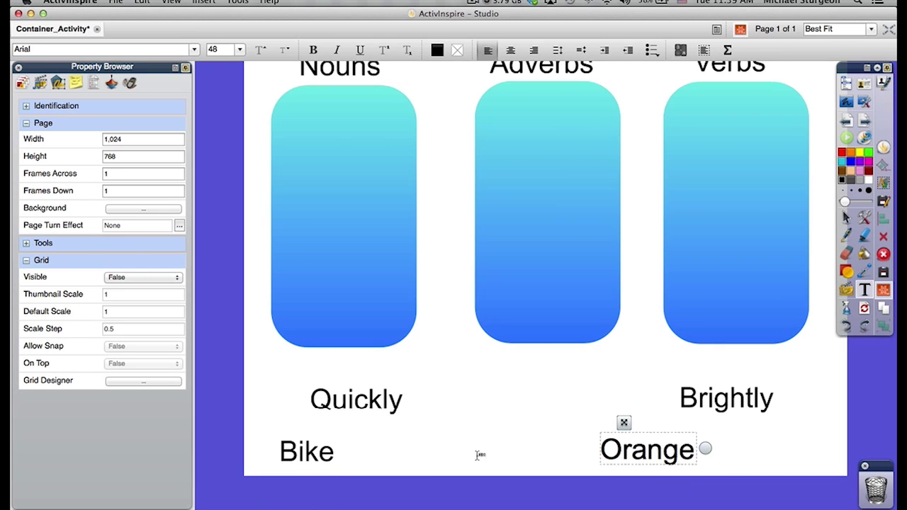
- Add the words Grass and Fast between the other labels below the boxes
{"action": "left_click", "coordinate": [415, 441]}
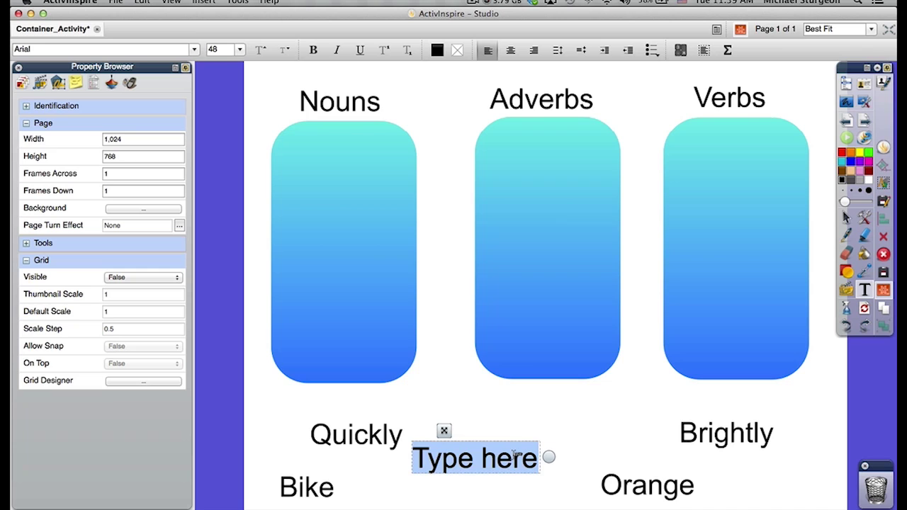
{"action": "type", "text": "Grass"}
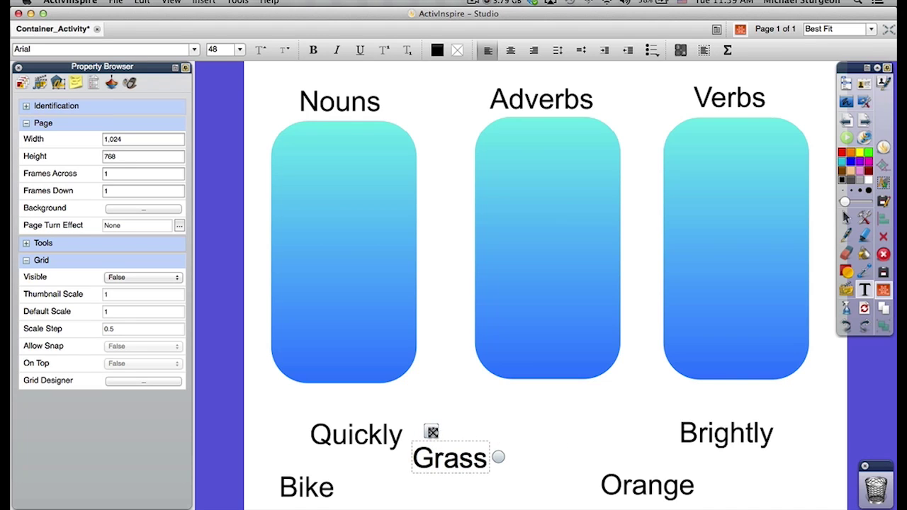
{"action": "left_click_drag", "start_coordinate": [431, 430], "coordinate": [437, 444]}
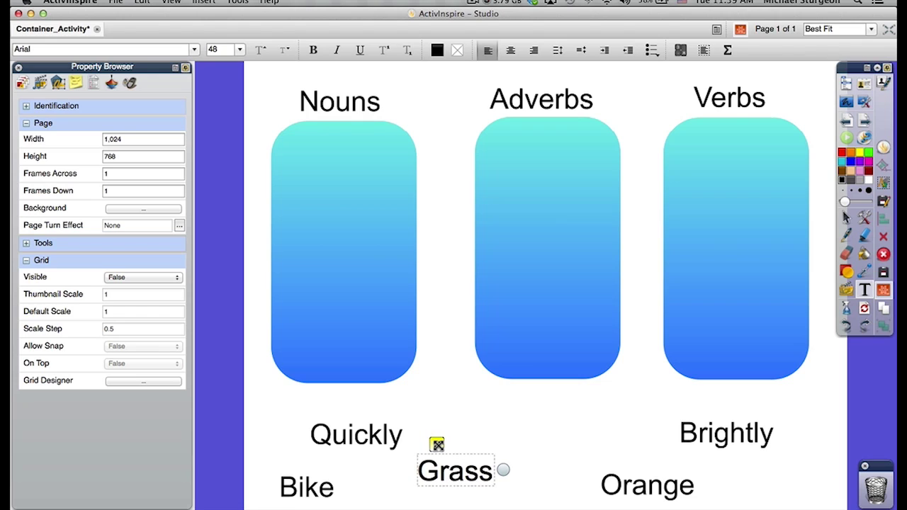
{"action": "left_click", "coordinate": [550, 437]}
{"action": "left_click", "coordinate": [551, 439]}
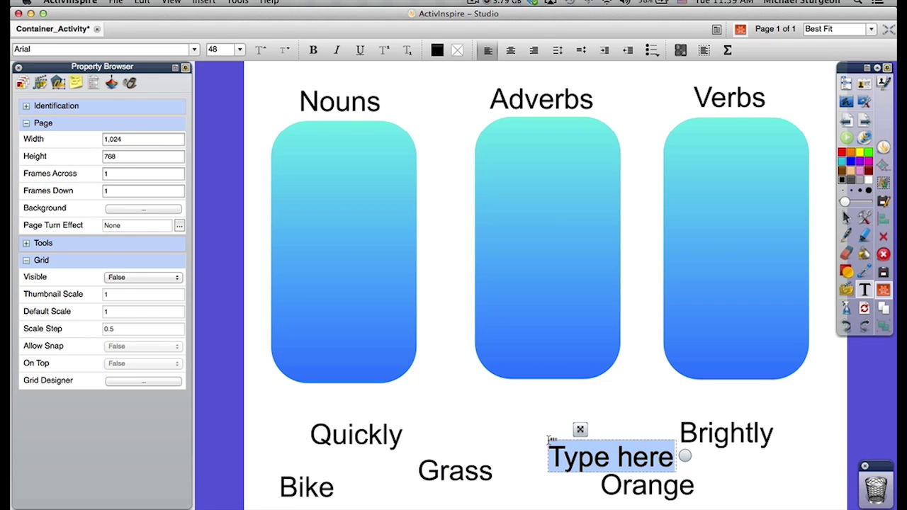
{"action": "type", "text": "Fast"}
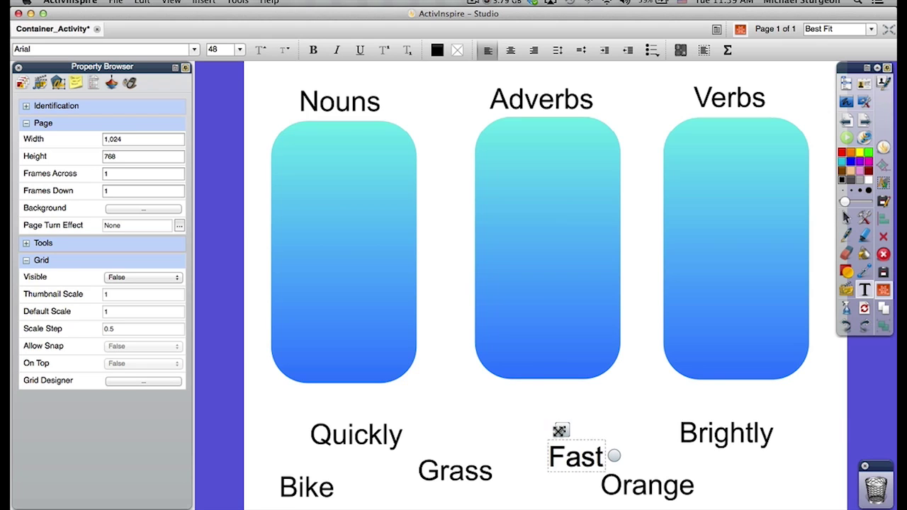
{"action": "left_click_drag", "start_coordinate": [563, 430], "coordinate": [558, 422]}
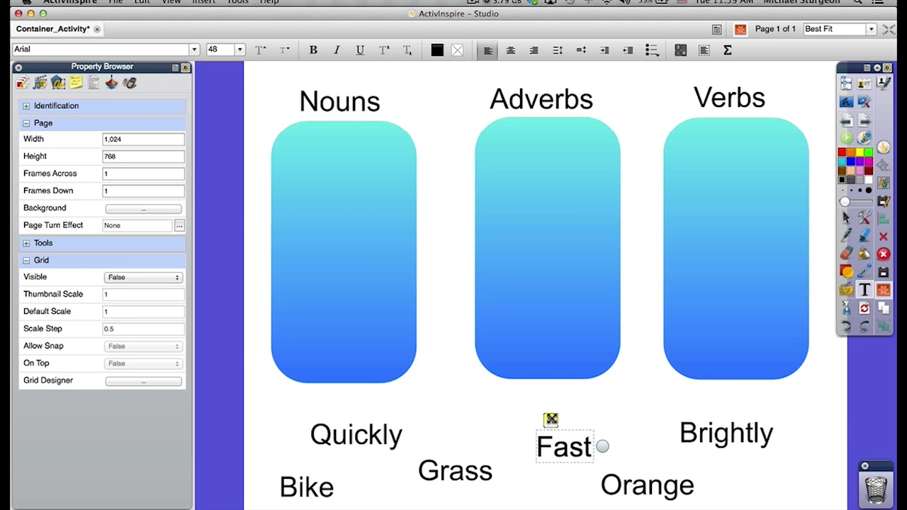
{"action": "left_click", "coordinate": [829, 231]}
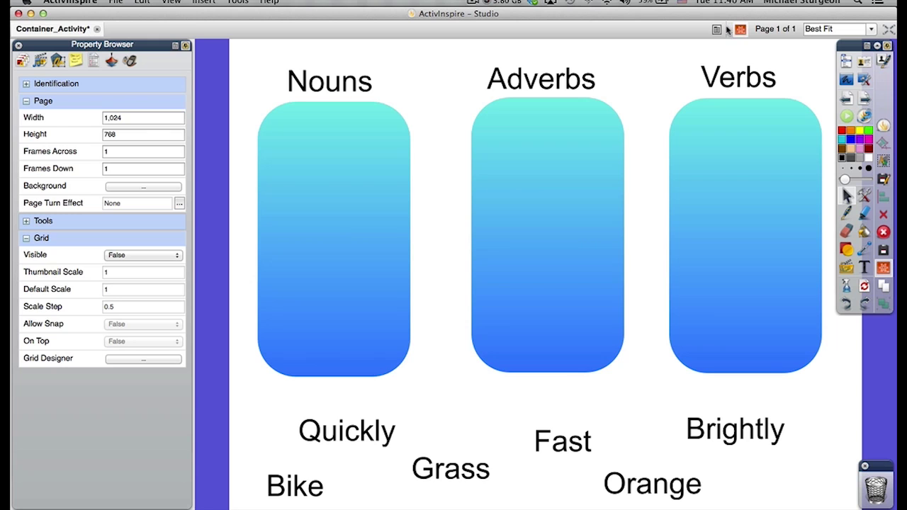
- Save the finished Container_Activity flipchart with its containers and word labels
{"action": "left_click", "coordinate": [115, 2]}
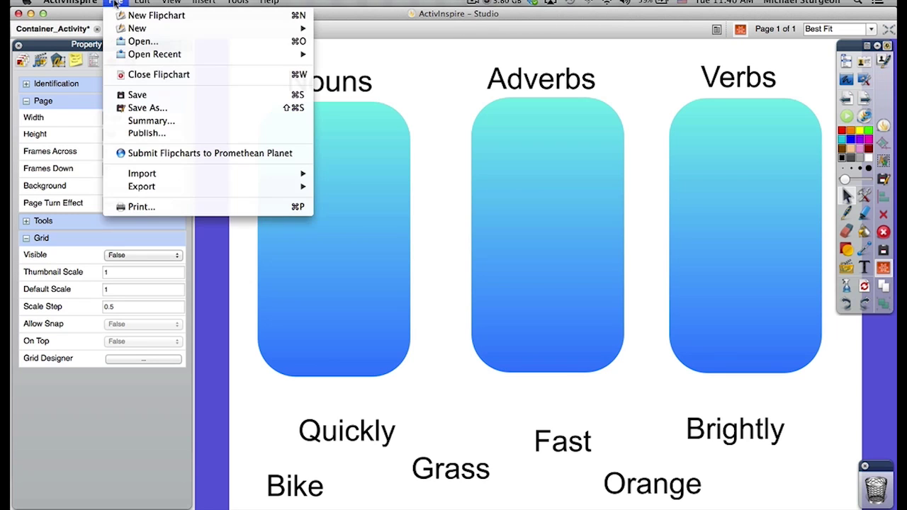
{"action": "left_click", "coordinate": [140, 95]}
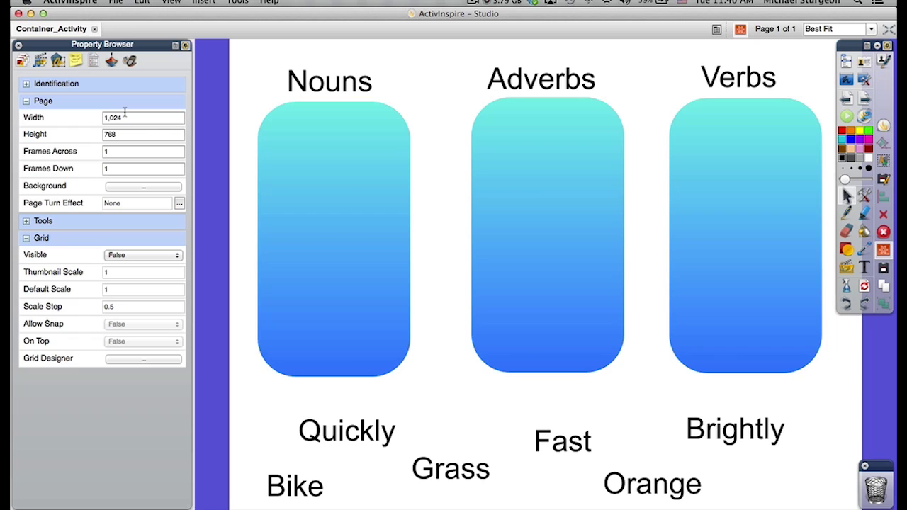
- Select the Nouns container and bring up its Container properties in the Property Browser
{"action": "left_click", "coordinate": [342, 177]}
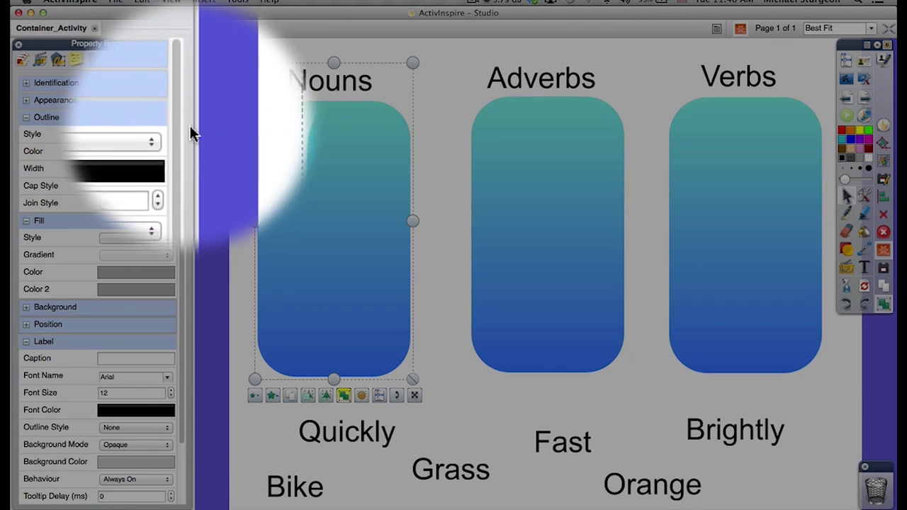
{"action": "left_click_drag", "start_coordinate": [180, 122], "coordinate": [168, 237]}
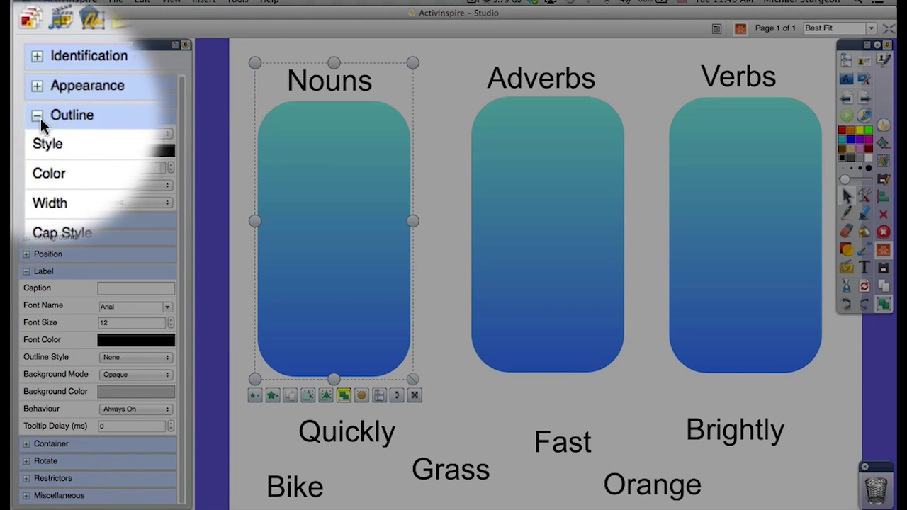
{"action": "left_click", "coordinate": [37, 117]}
{"action": "left_click", "coordinate": [38, 187]}
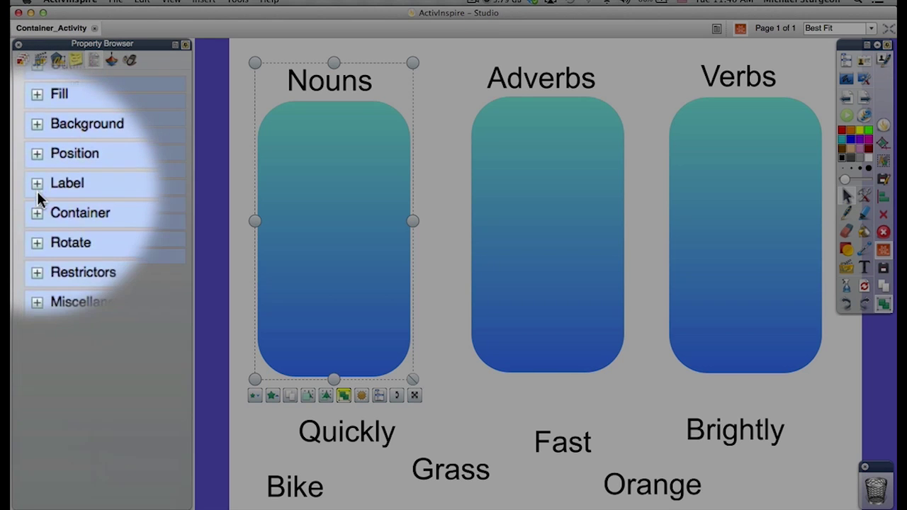
{"action": "left_click", "coordinate": [37, 206]}
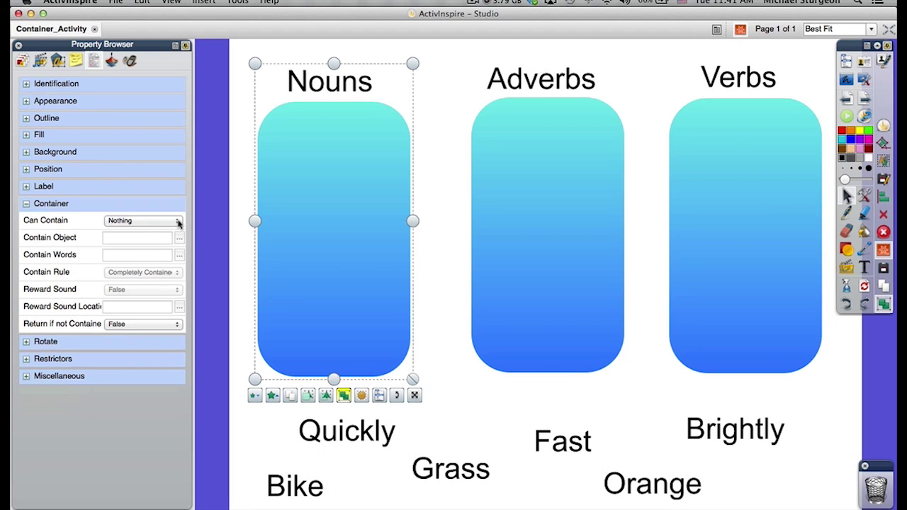
- Set the Nouns container's Can Contain to Keywords with the single keyword 'nouns'
{"action": "left_click", "coordinate": [179, 223]}
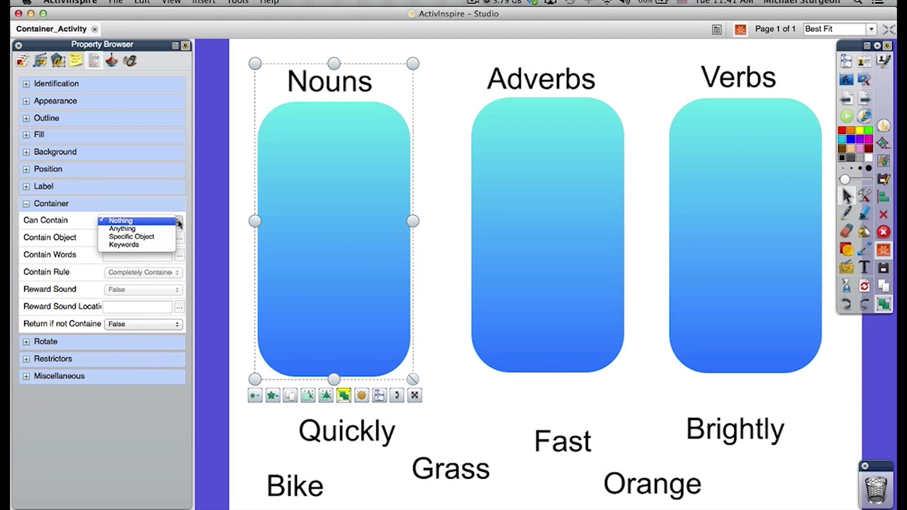
{"action": "left_click", "coordinate": [142, 246]}
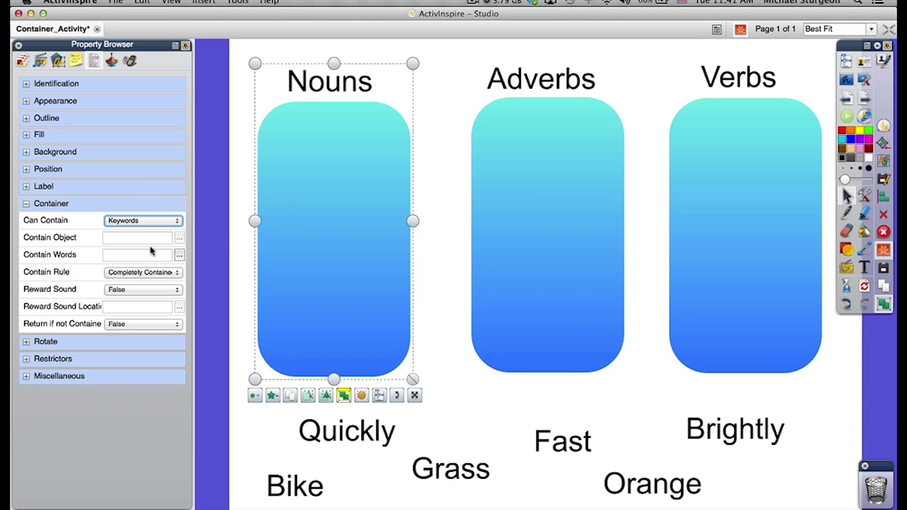
{"action": "left_click", "coordinate": [180, 259]}
{"action": "left_click", "coordinate": [304, 319]}
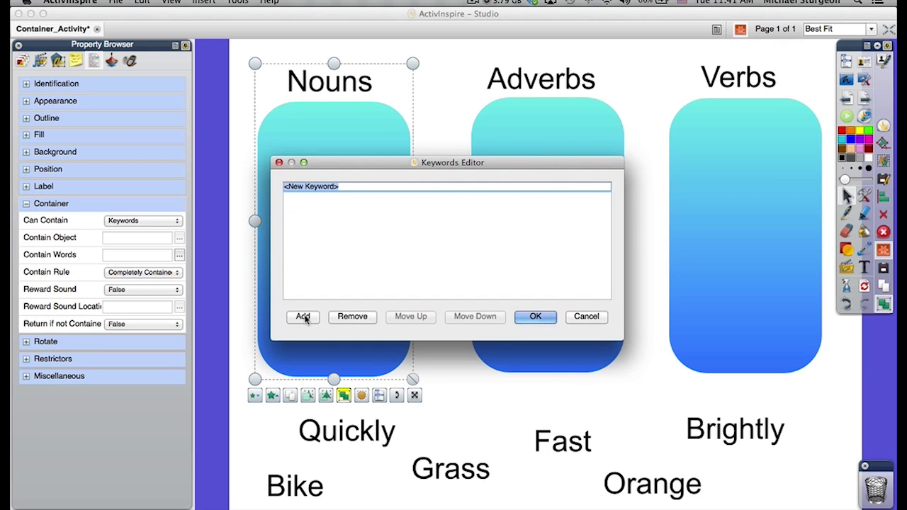
{"action": "type", "text": "nouns"}
{"action": "left_click", "coordinate": [304, 318]}
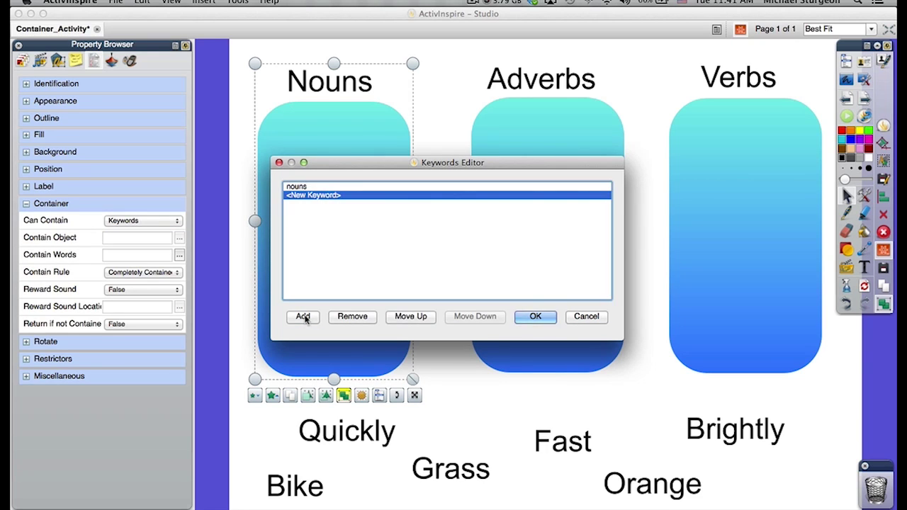
{"action": "left_click", "coordinate": [528, 316]}
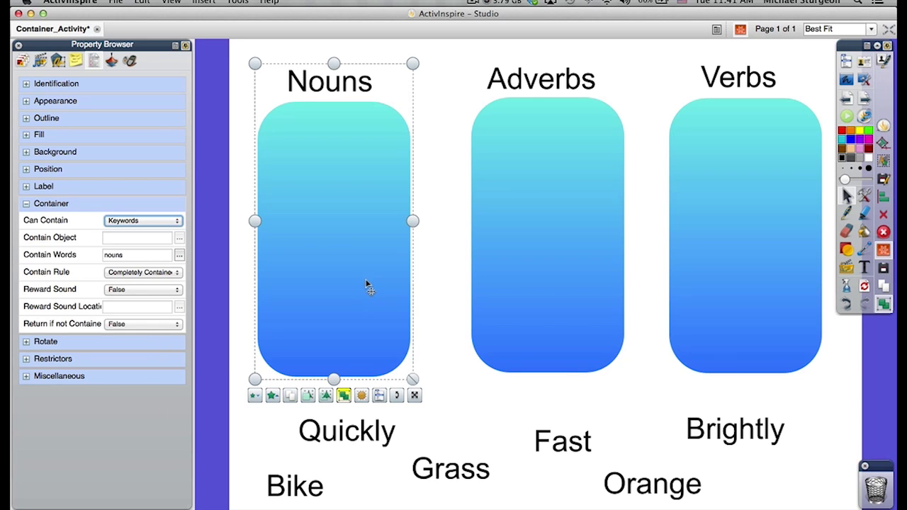
{"action": "left_click", "coordinate": [524, 232]}
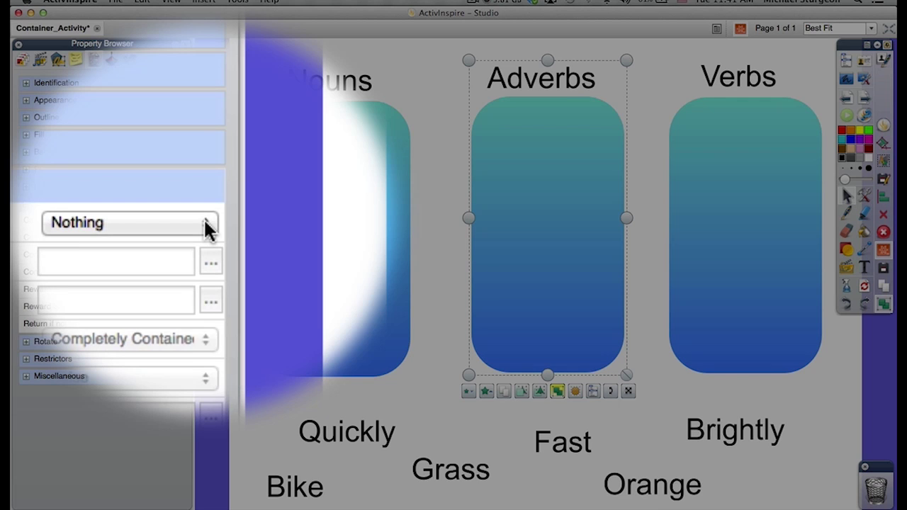
- Set the Adverbs container's Can Contain to Keywords and add the keyword 'adverbs'
{"action": "left_click", "coordinate": [205, 225]}
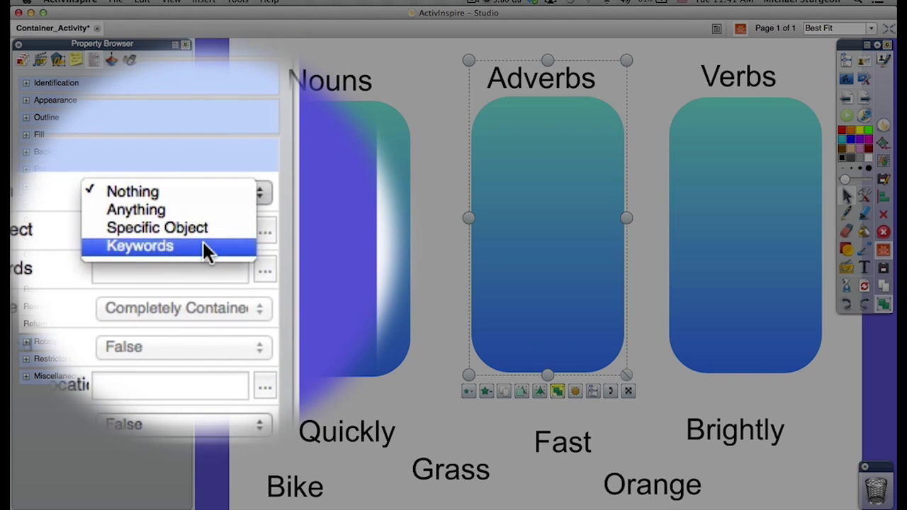
{"action": "left_click", "coordinate": [202, 245]}
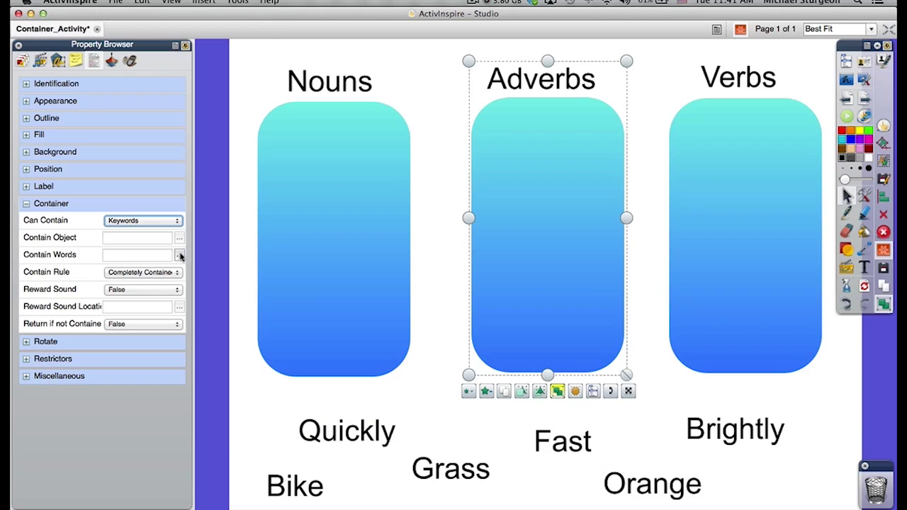
{"action": "left_click", "coordinate": [180, 254]}
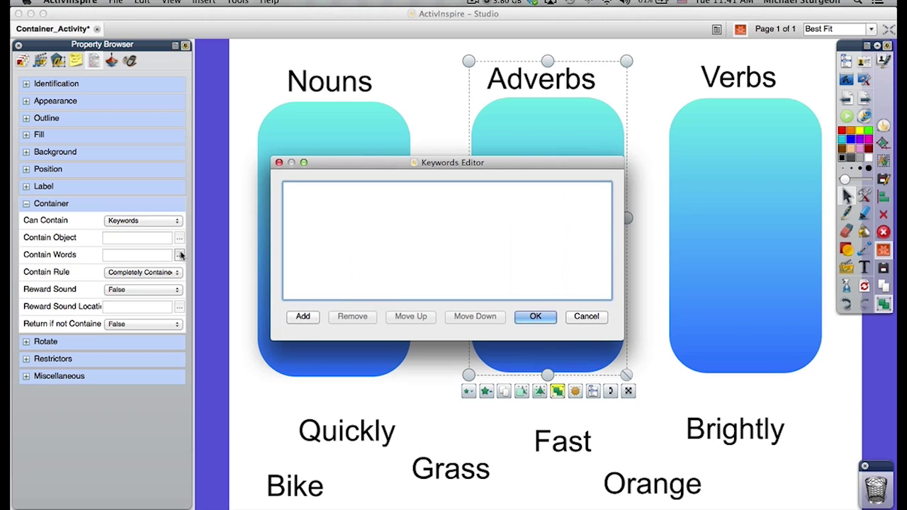
{"action": "left_click", "coordinate": [301, 317]}
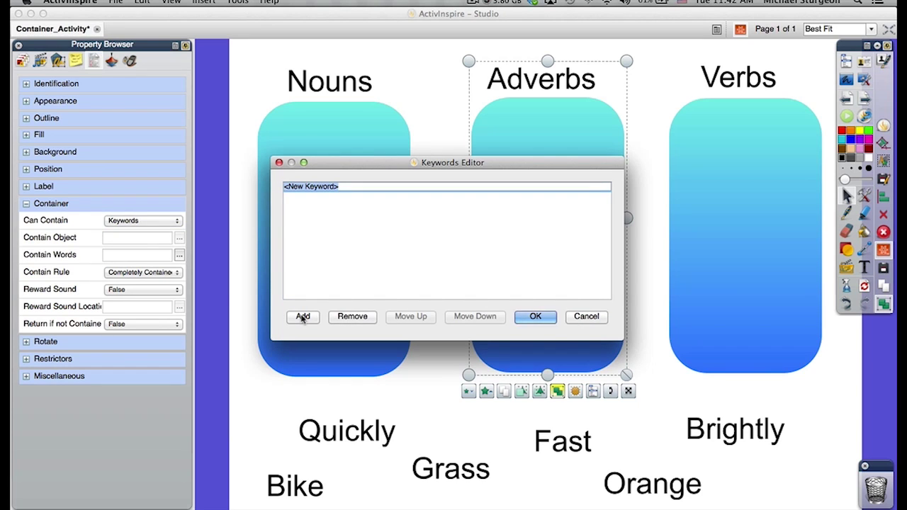
{"action": "type", "text": "adverbs"}
{"action": "left_click", "coordinate": [303, 316]}
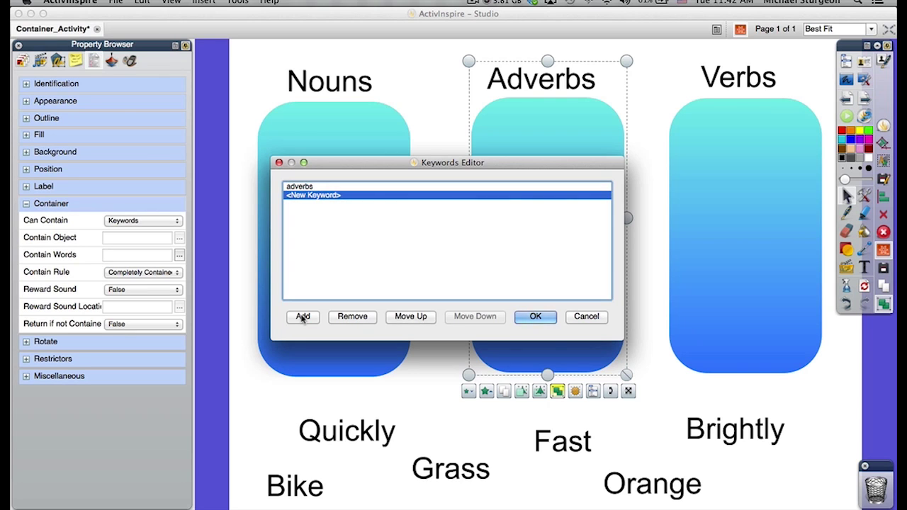
{"action": "left_click", "coordinate": [535, 317]}
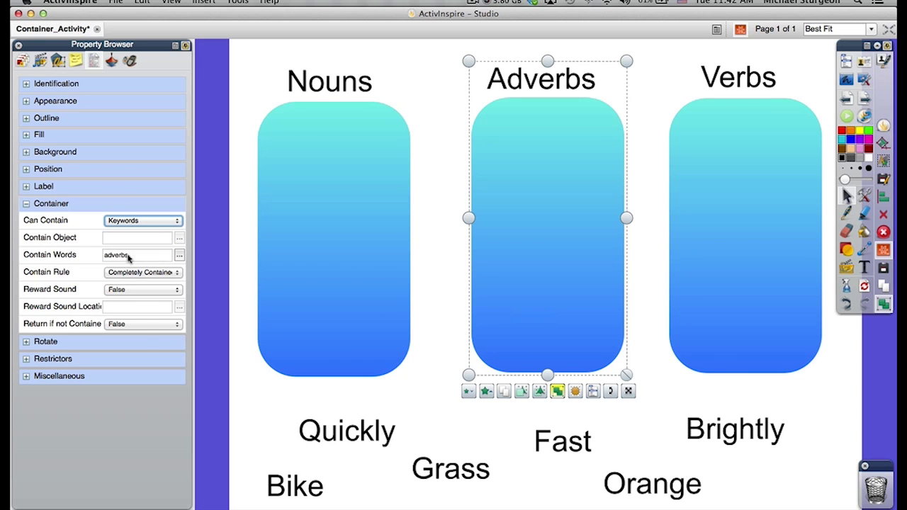
{"action": "left_click", "coordinate": [737, 203]}
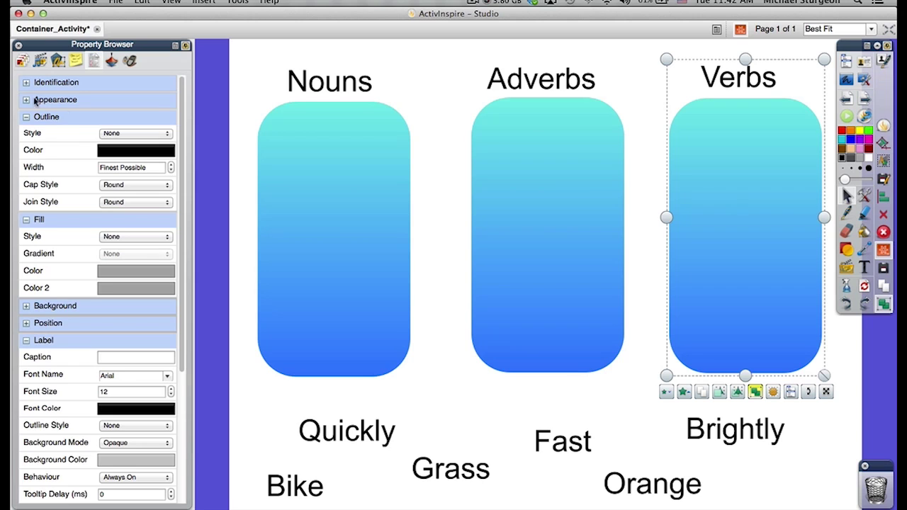
- Collapse the Outline, Fill and Label sections to reach the Verbs container's properties
{"action": "left_click", "coordinate": [27, 117]}
{"action": "left_click", "coordinate": [27, 134]}
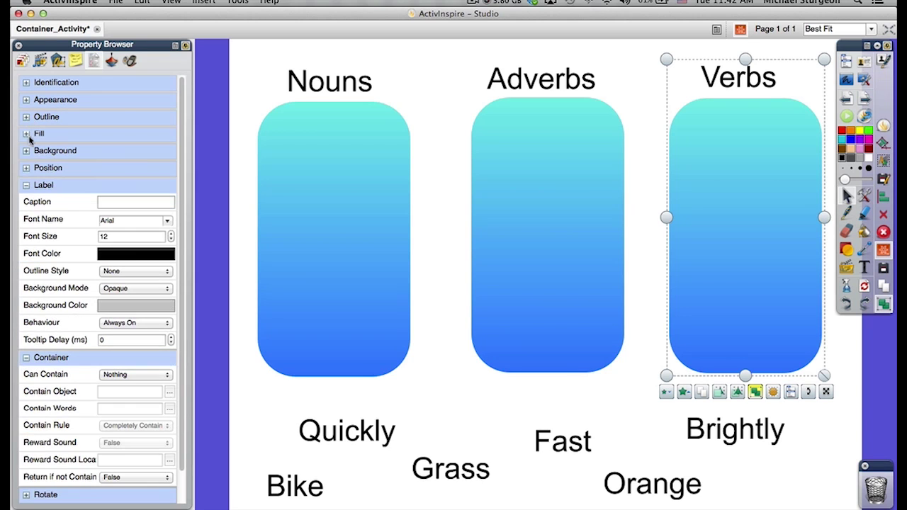
{"action": "left_click", "coordinate": [27, 185]}
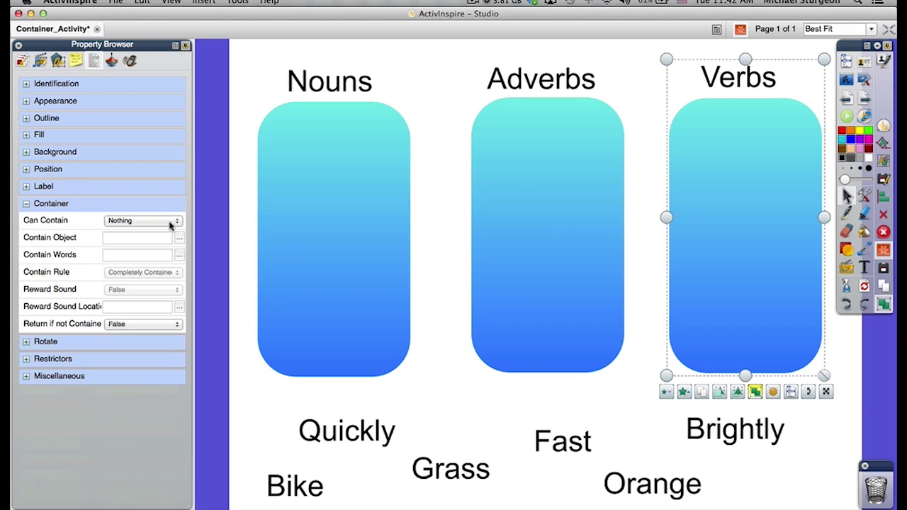
{"action": "left_click", "coordinate": [45, 318]}
- Set the Verbs container's Can Contain to Keywords with the keyword 'verbs'
{"action": "left_click", "coordinate": [180, 224]}
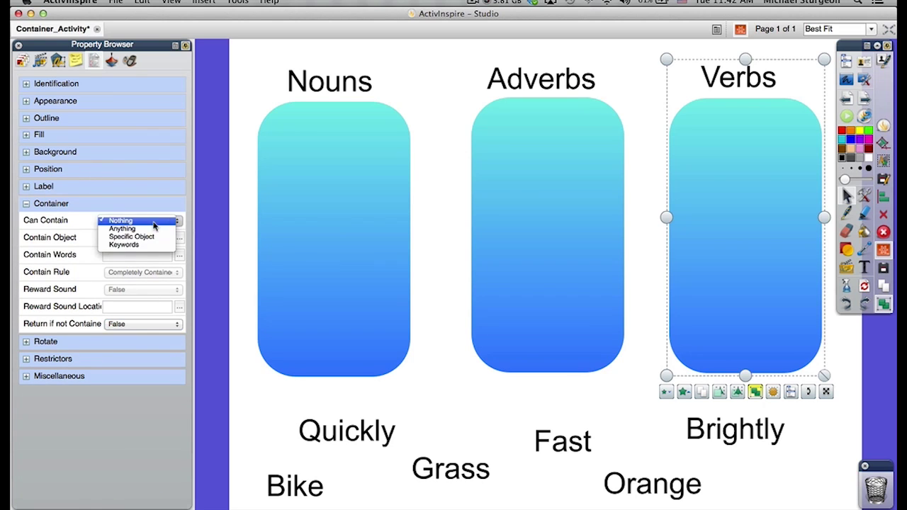
{"action": "left_click", "coordinate": [141, 246]}
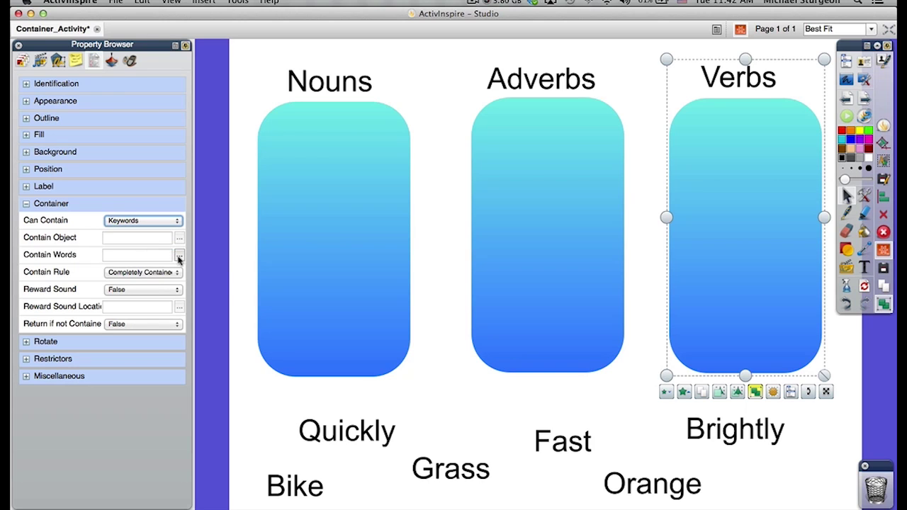
{"action": "left_click", "coordinate": [179, 256]}
{"action": "left_click", "coordinate": [304, 317]}
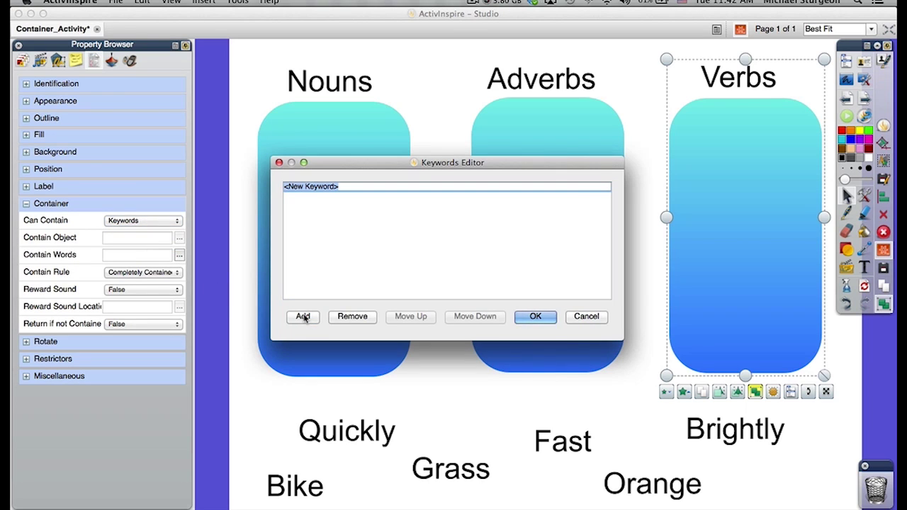
{"action": "type", "text": "verbs"}
{"action": "key", "text": "Return"}
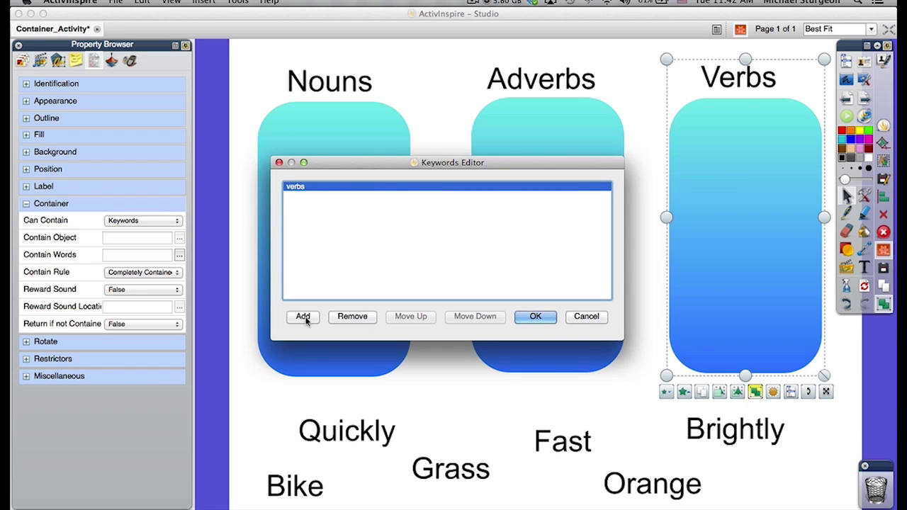
{"action": "left_click", "coordinate": [300, 317]}
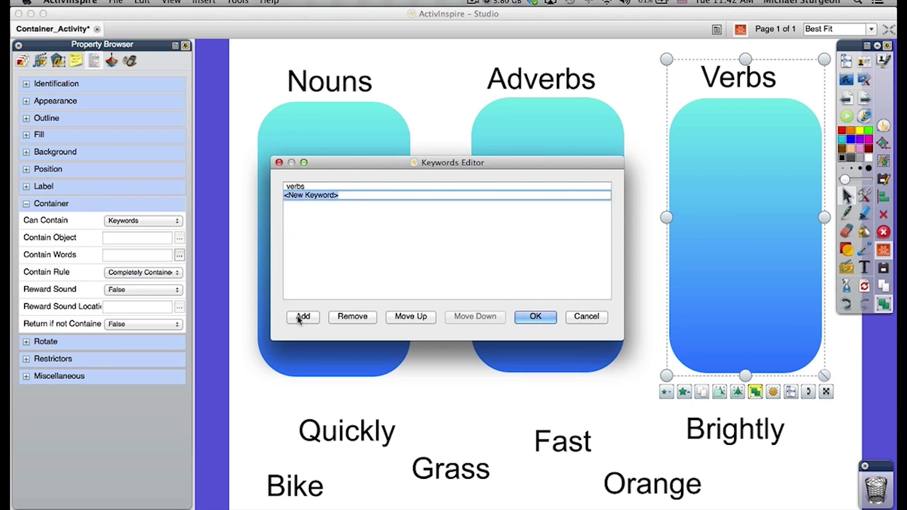
{"action": "left_click", "coordinate": [520, 317]}
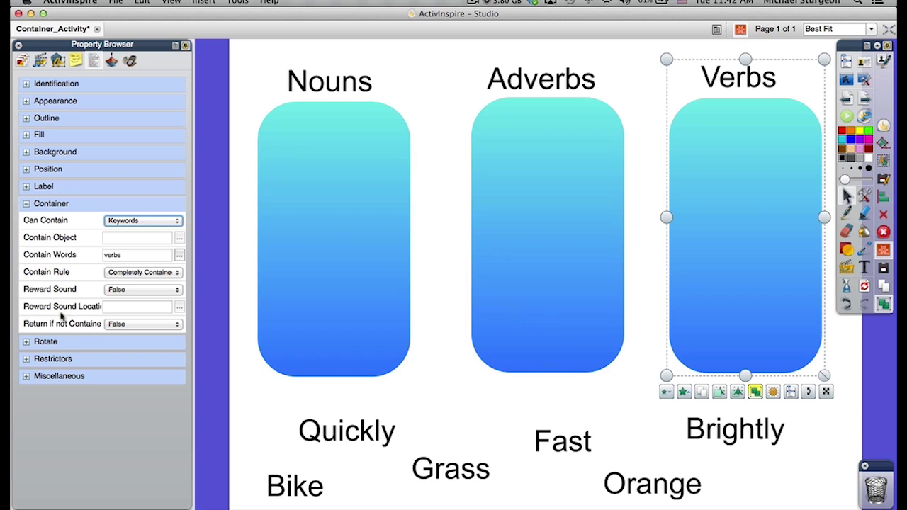
{"action": "left_click", "coordinate": [425, 411]}
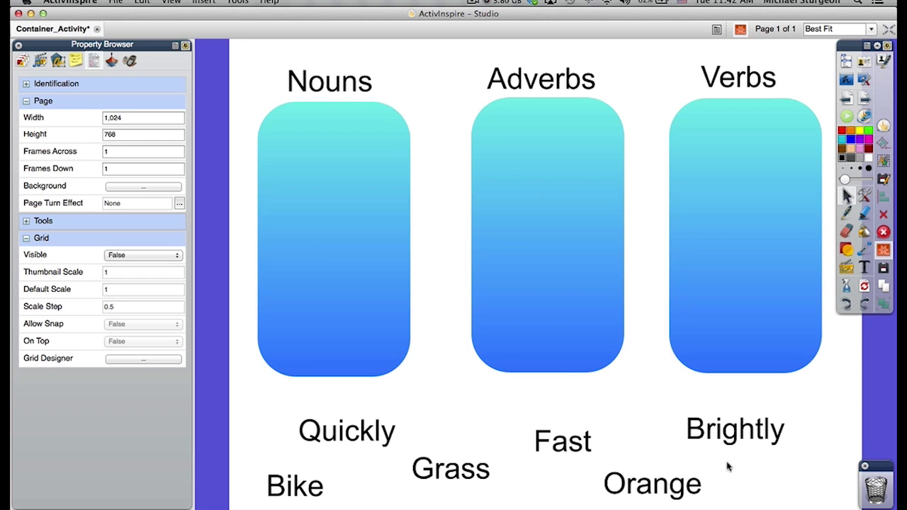
- Save, then set Return if not Contained to True for all six words
{"action": "key", "text": "super+s"}
{"action": "left_click_drag", "start_coordinate": [829, 506], "coordinate": [267, 421]}
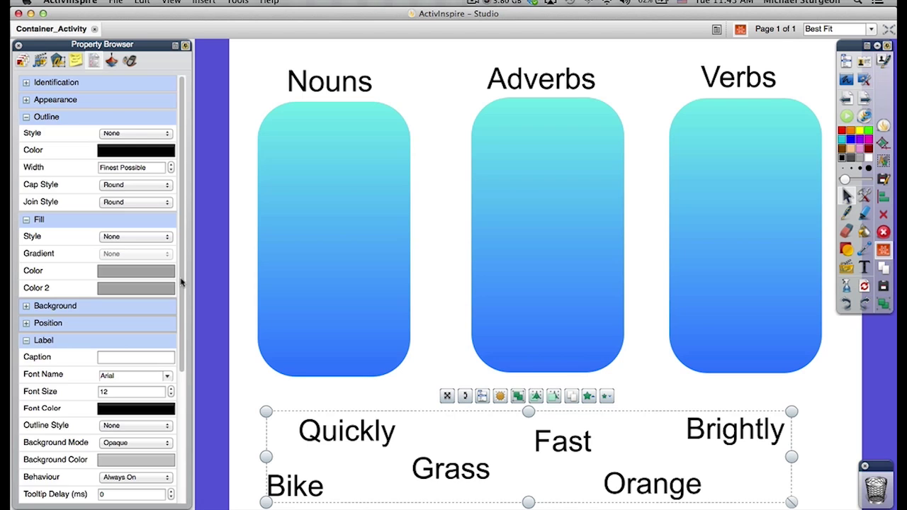
{"action": "left_click_drag", "start_coordinate": [180, 282], "coordinate": [192, 429]}
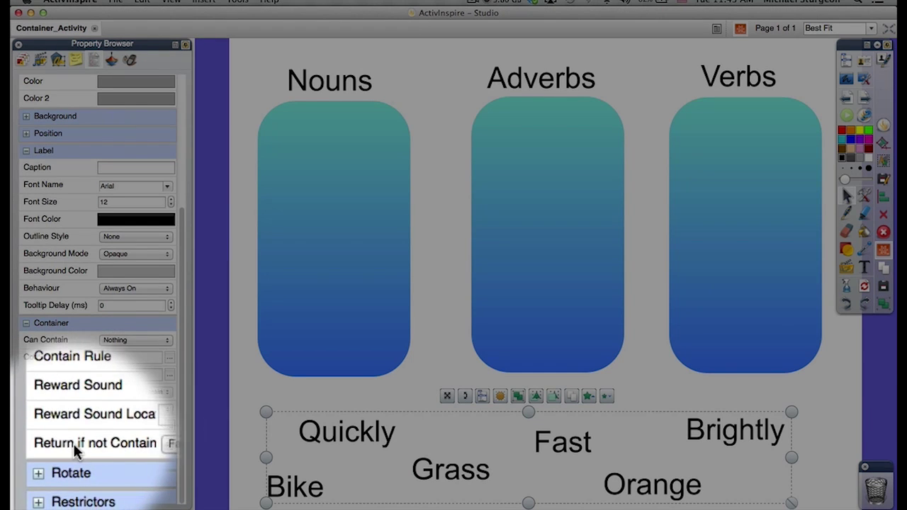
{"action": "left_click", "coordinate": [145, 442]}
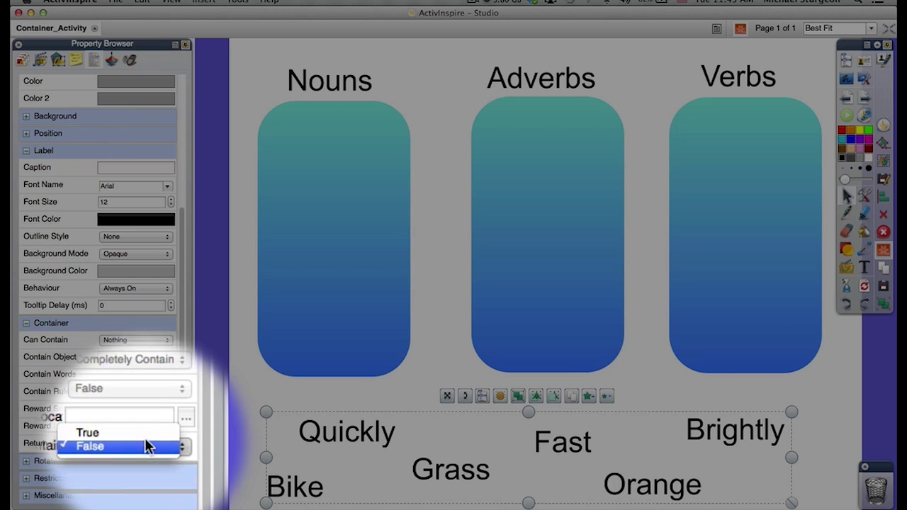
{"action": "left_click", "coordinate": [137, 432]}
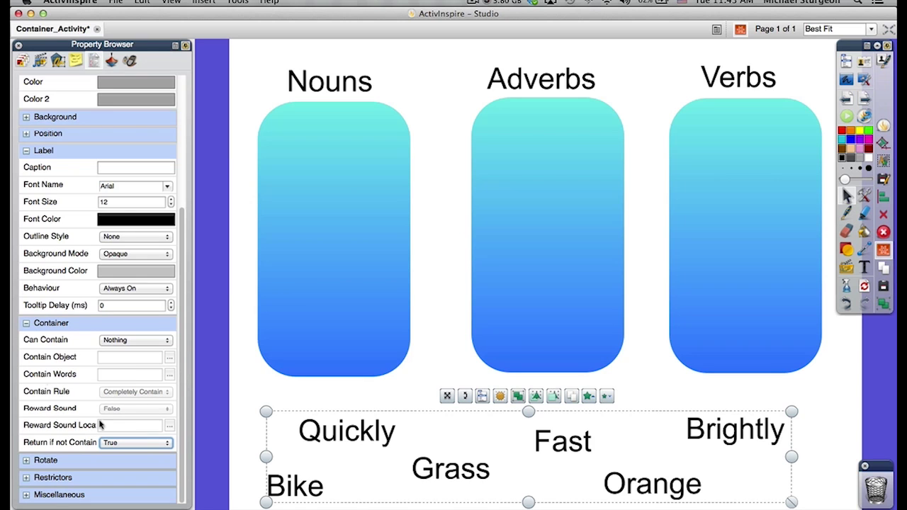
{"action": "left_click", "coordinate": [26, 324]}
{"action": "left_click", "coordinate": [25, 273]}
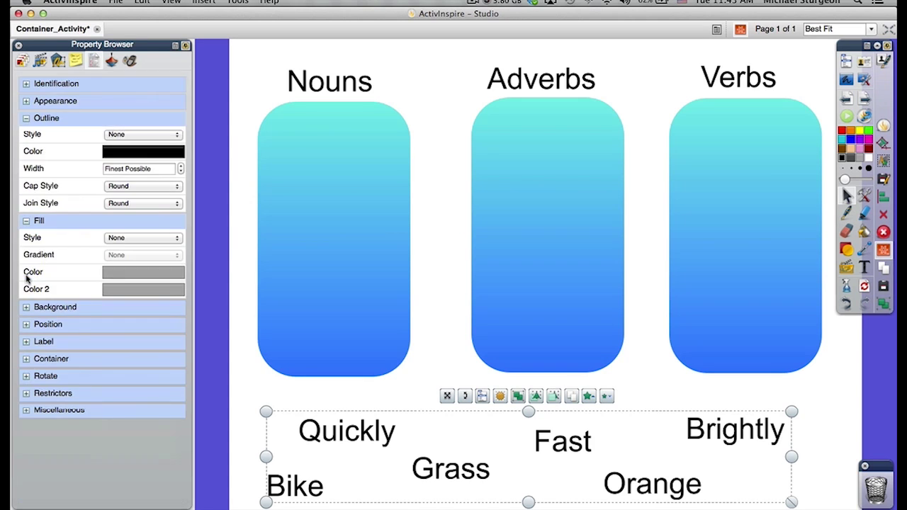
- Show the Identification properties and select the words Bike and Grass
{"action": "left_click", "coordinate": [26, 223]}
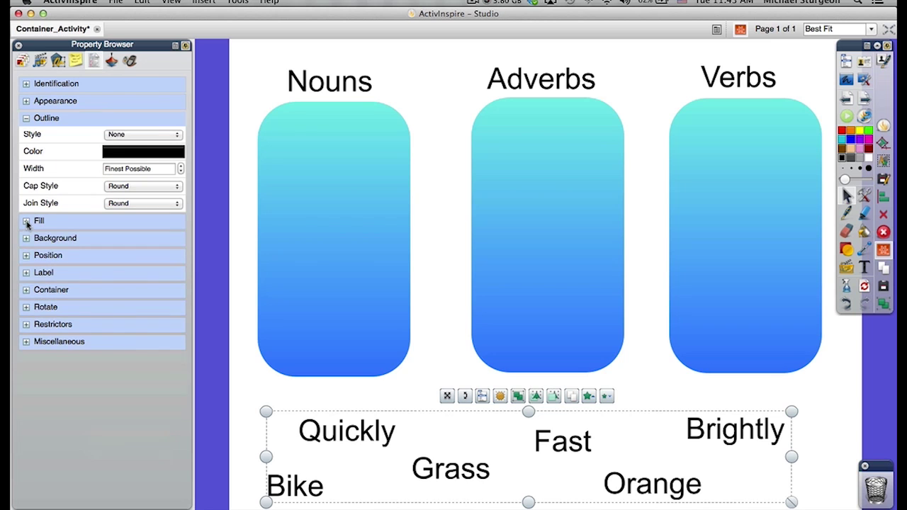
{"action": "left_click", "coordinate": [26, 119]}
{"action": "left_click", "coordinate": [25, 84]}
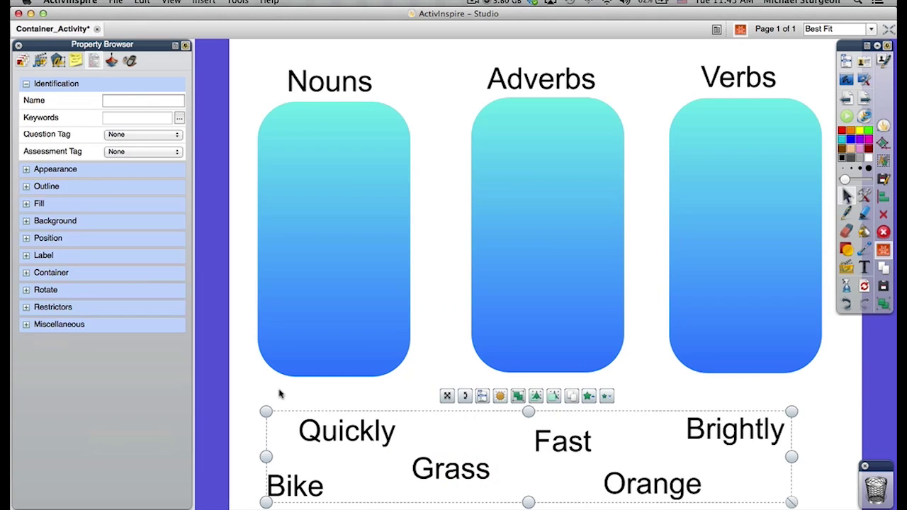
{"action": "left_click", "coordinate": [280, 394]}
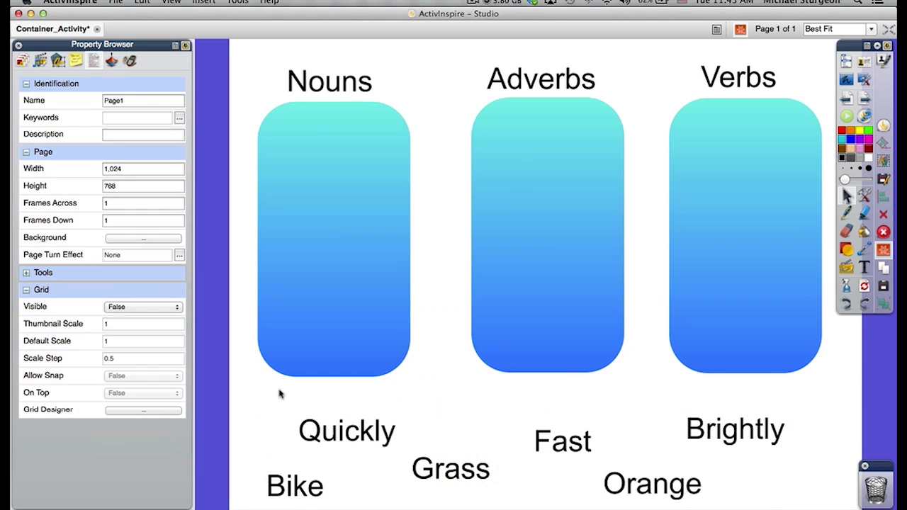
{"action": "left_click", "coordinate": [308, 496]}
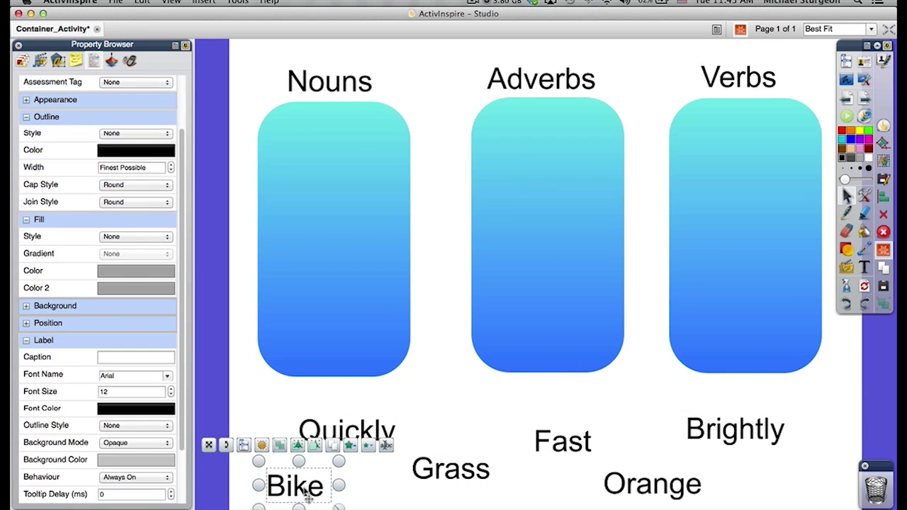
{"action": "left_click", "coordinate": [459, 482], "text": "shift"}
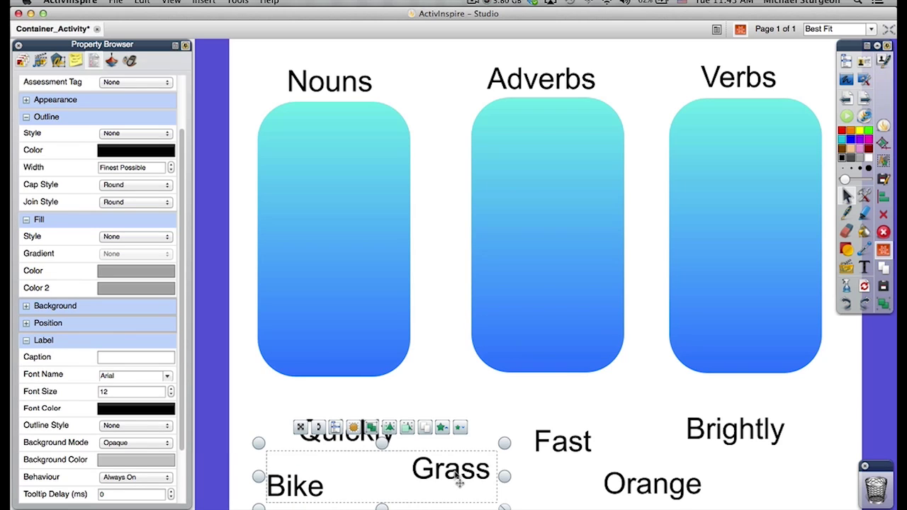
- Give Bike and Grass the keyword 'nouns' in the Keywords editor
{"action": "left_click", "coordinate": [26, 118]}
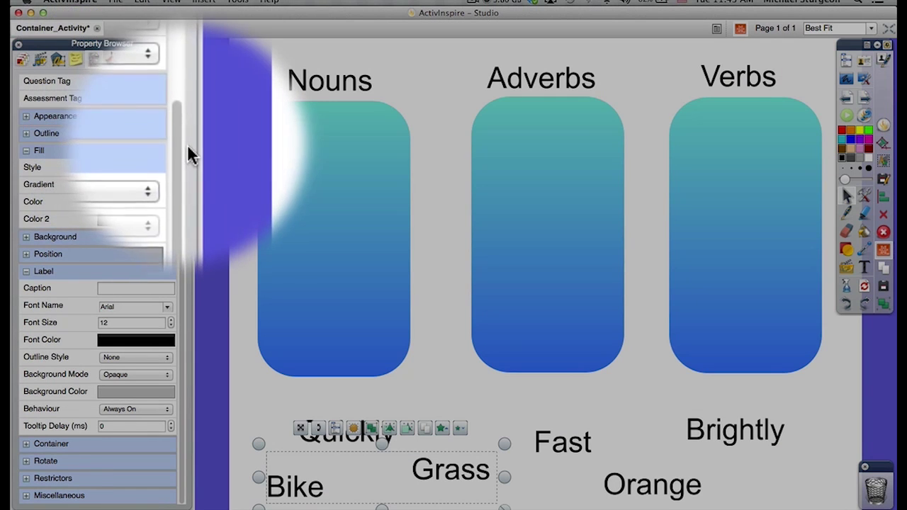
{"action": "scroll", "coordinate": [181, 137], "scroll_direction": "up", "scroll_amount": 3}
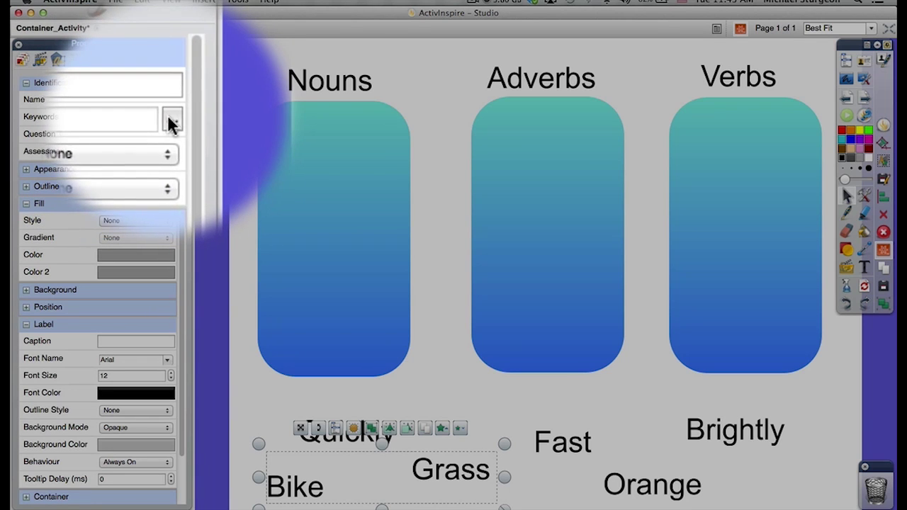
{"action": "left_click", "coordinate": [170, 118]}
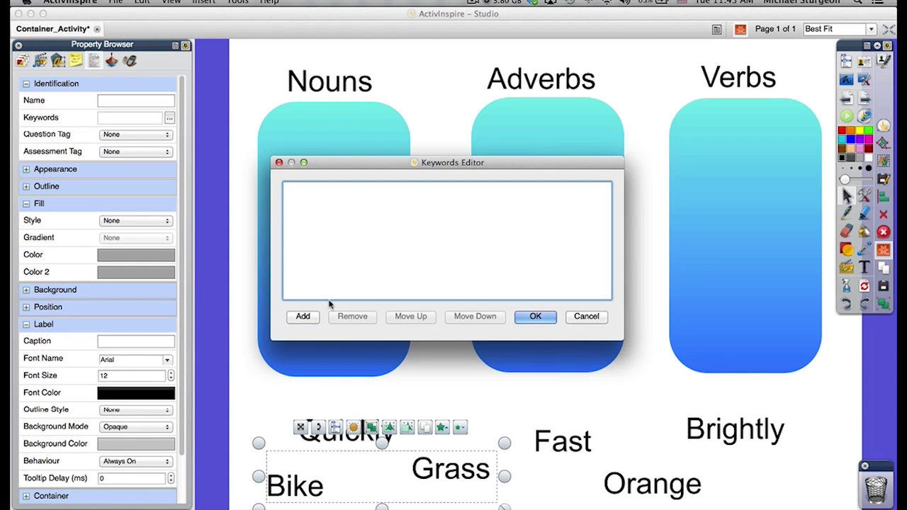
{"action": "left_click", "coordinate": [302, 317]}
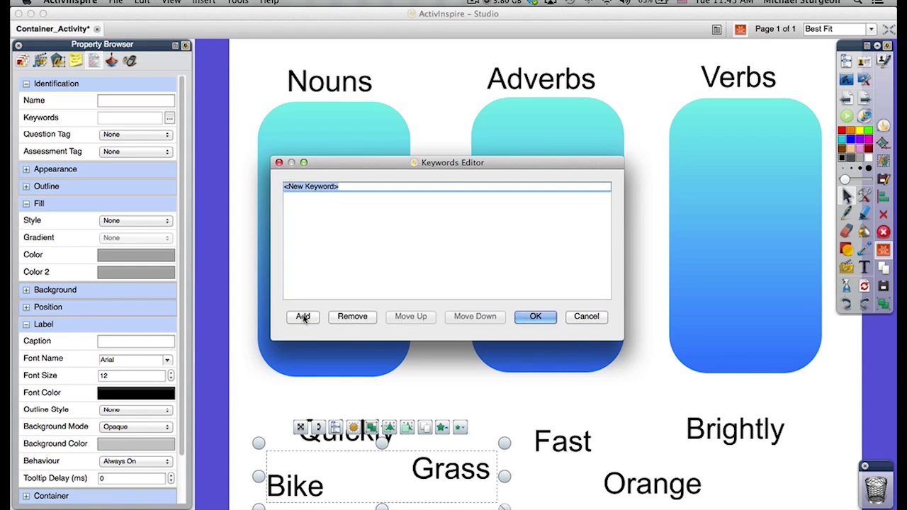
{"action": "type", "text": "nouns"}
{"action": "left_click", "coordinate": [304, 317]}
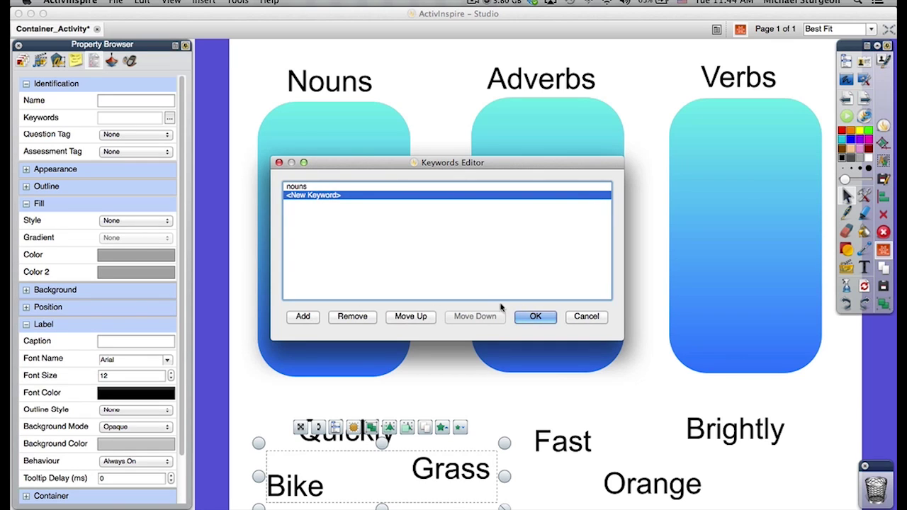
{"action": "left_click", "coordinate": [535, 317]}
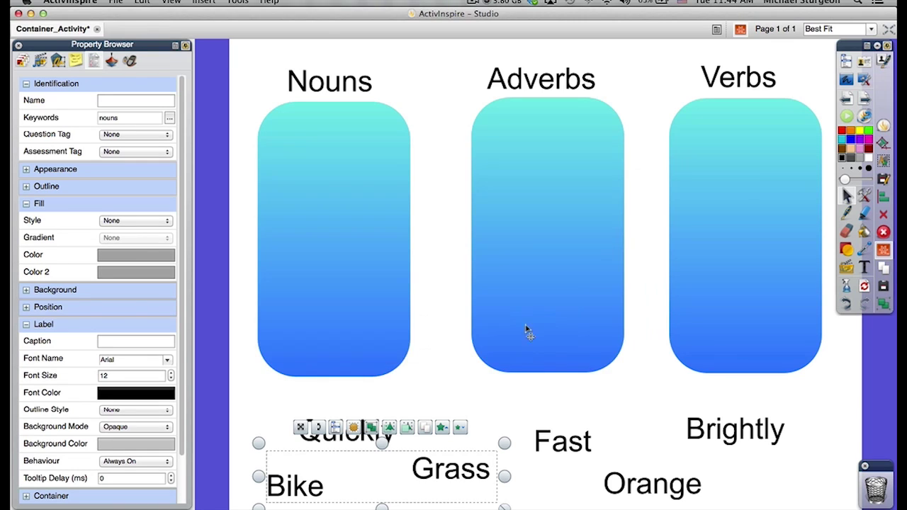
{"action": "left_click", "coordinate": [450, 395]}
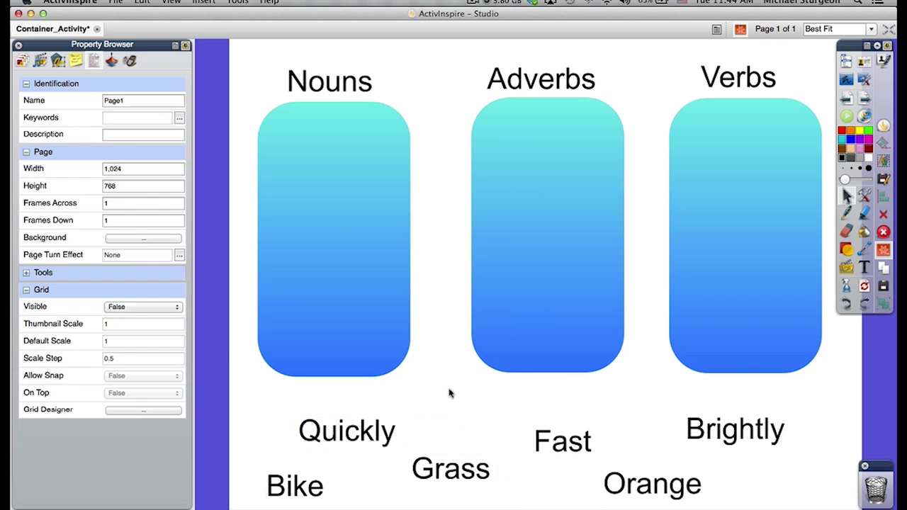
- Select Quickly and Brightly and add the keyword 'adverb' to both
{"action": "left_click", "coordinate": [358, 441]}
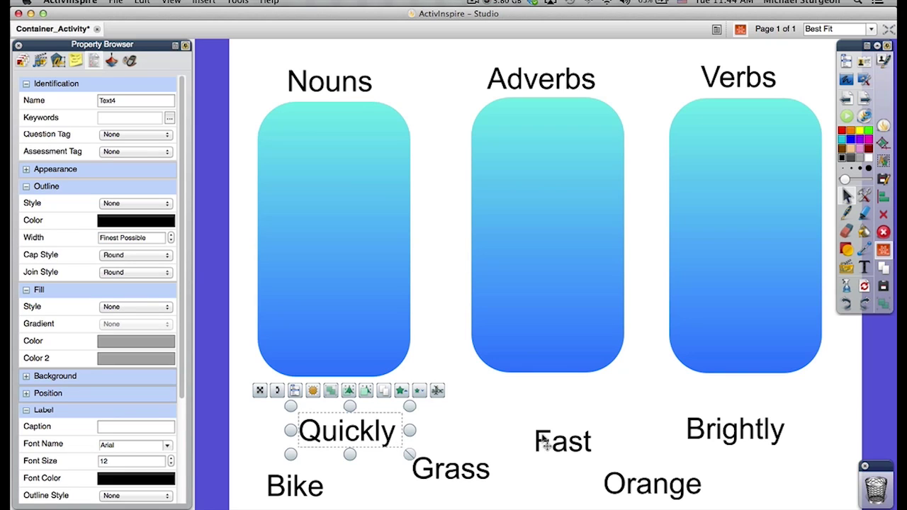
{"action": "left_click", "coordinate": [748, 441], "text": "shift"}
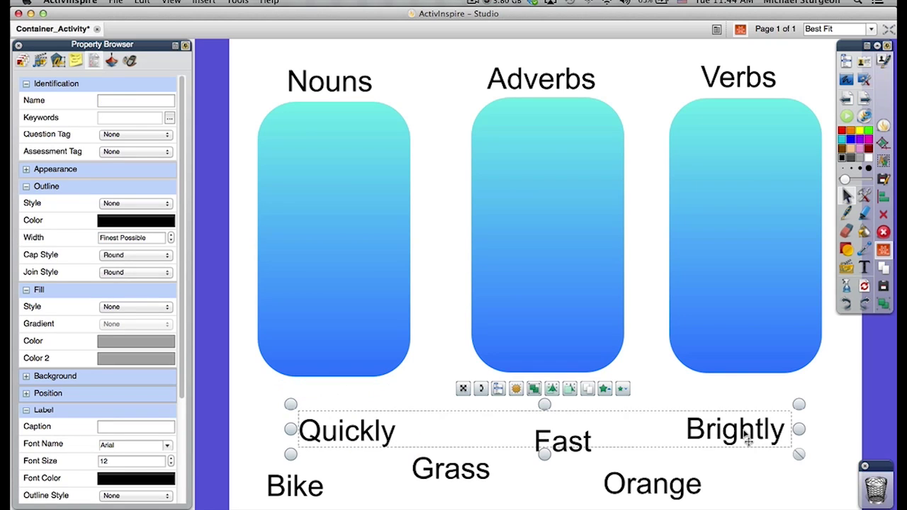
{"action": "left_click", "coordinate": [170, 119]}
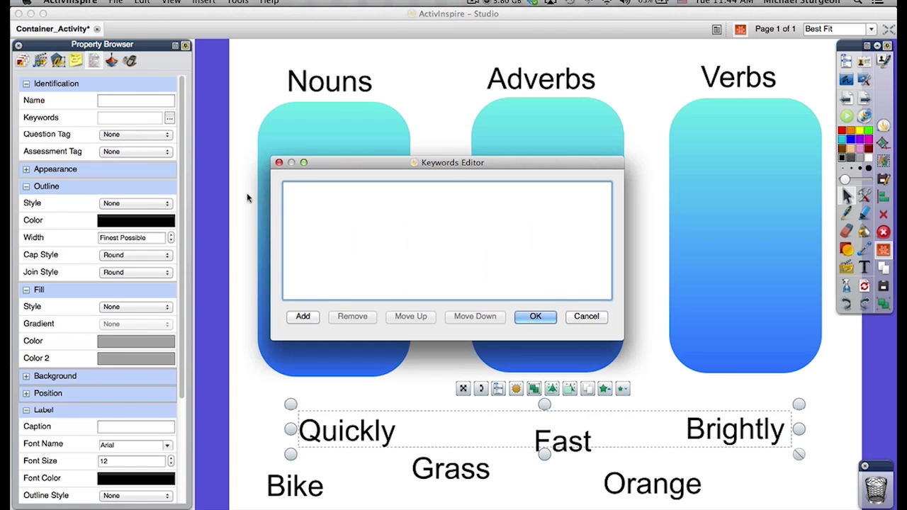
{"action": "left_click", "coordinate": [302, 317]}
{"action": "type", "text": "a"}
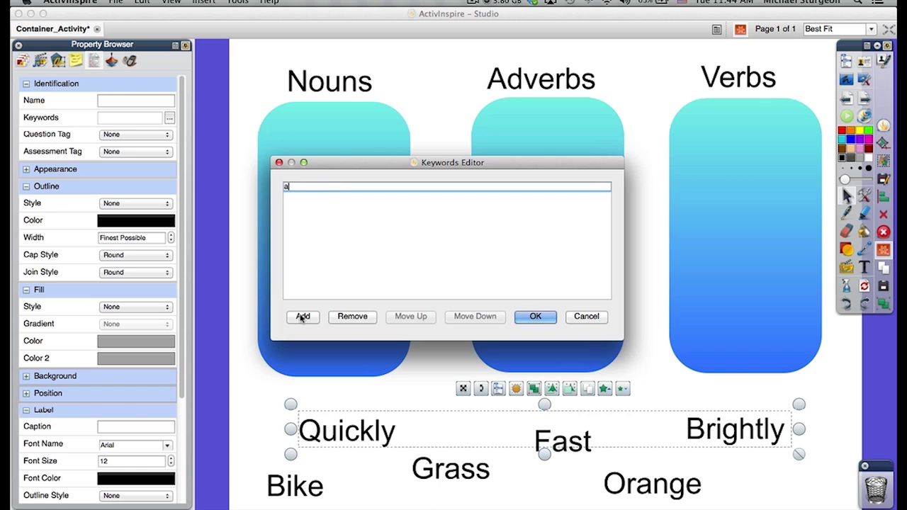
{"action": "type", "text": "dverv"}
{"action": "key", "text": "BackSpace"}
{"action": "type", "text": "b"}
{"action": "key", "text": "Return"}
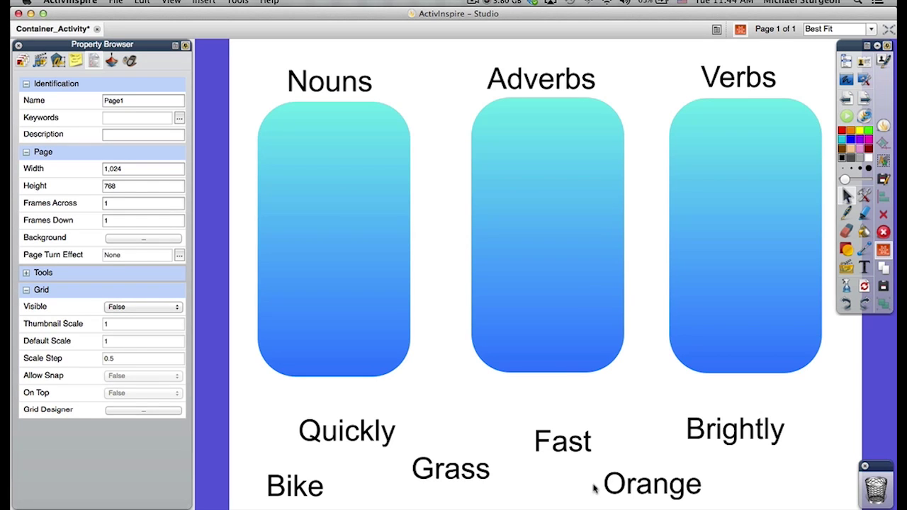
- Tag Fast and Orange with the keyword 'verbs' and save the flipchart
{"action": "left_click", "coordinate": [564, 454]}
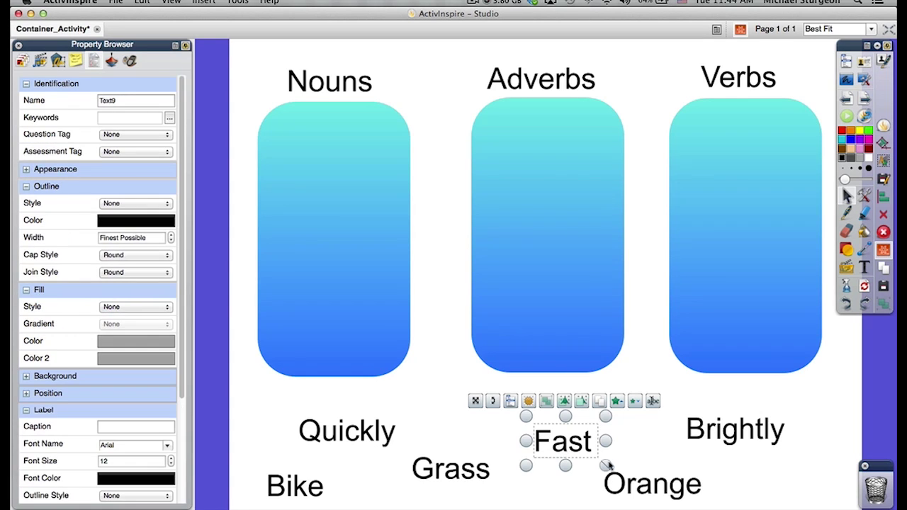
{"action": "left_click", "coordinate": [636, 487], "text": "shift"}
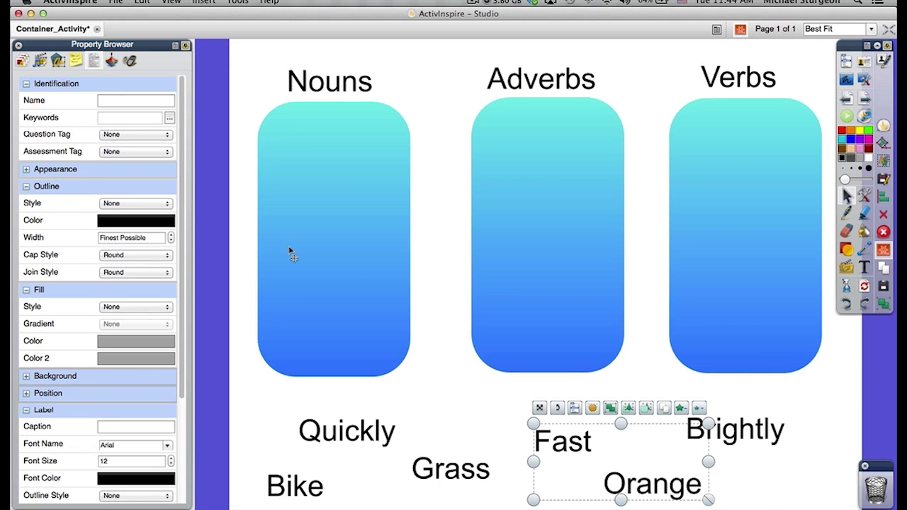
{"action": "left_click", "coordinate": [169, 118]}
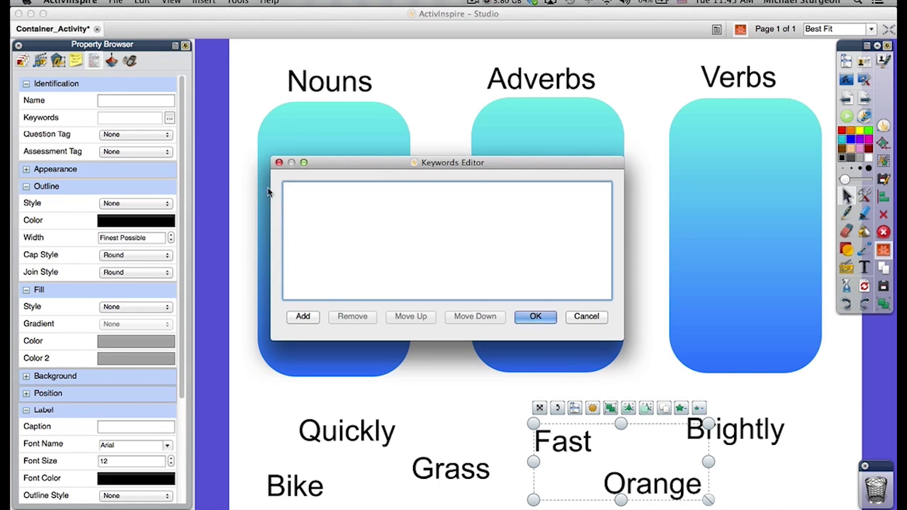
{"action": "left_click", "coordinate": [303, 317]}
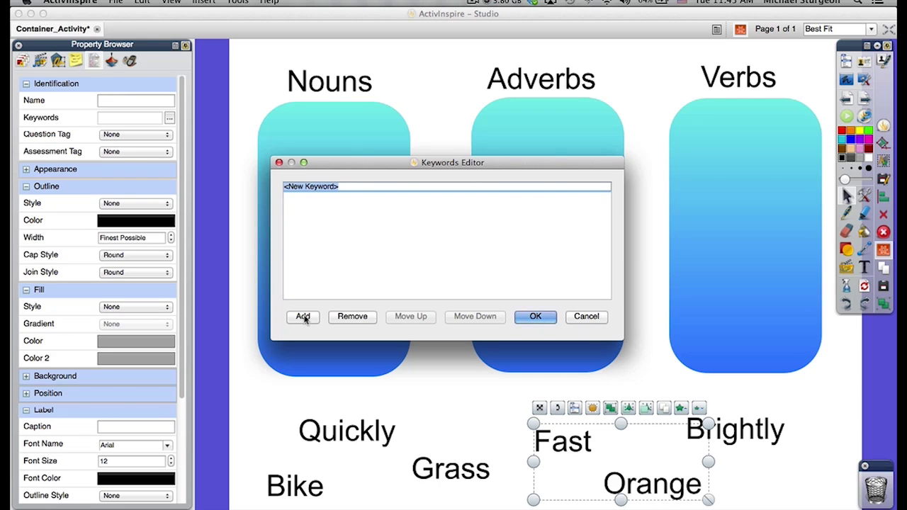
{"action": "type", "text": "verbs"}
{"action": "left_click", "coordinate": [303, 317]}
{"action": "left_click", "coordinate": [536, 317]}
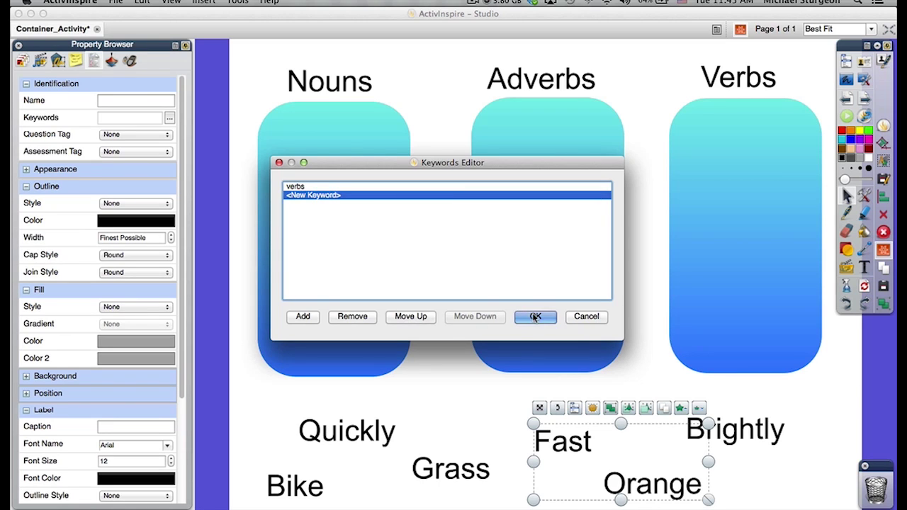
{"action": "left_click", "coordinate": [472, 387]}
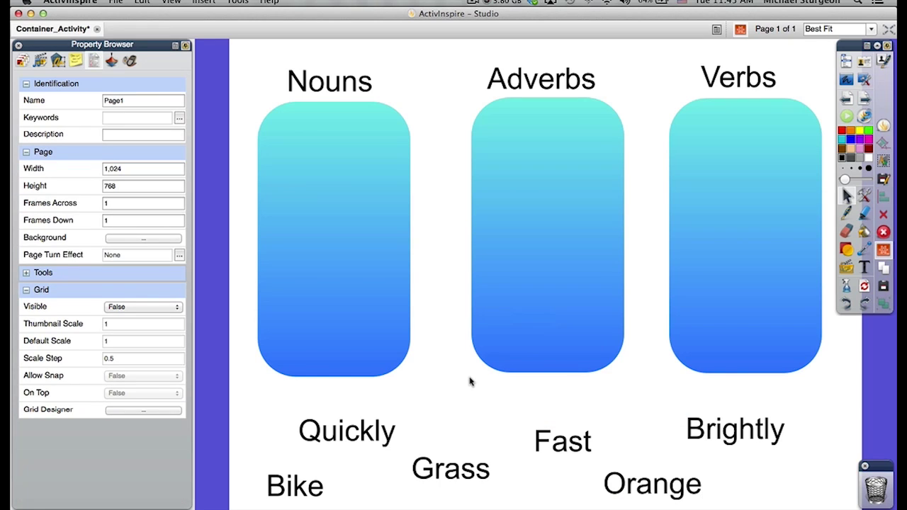
{"action": "key", "text": "super+s"}
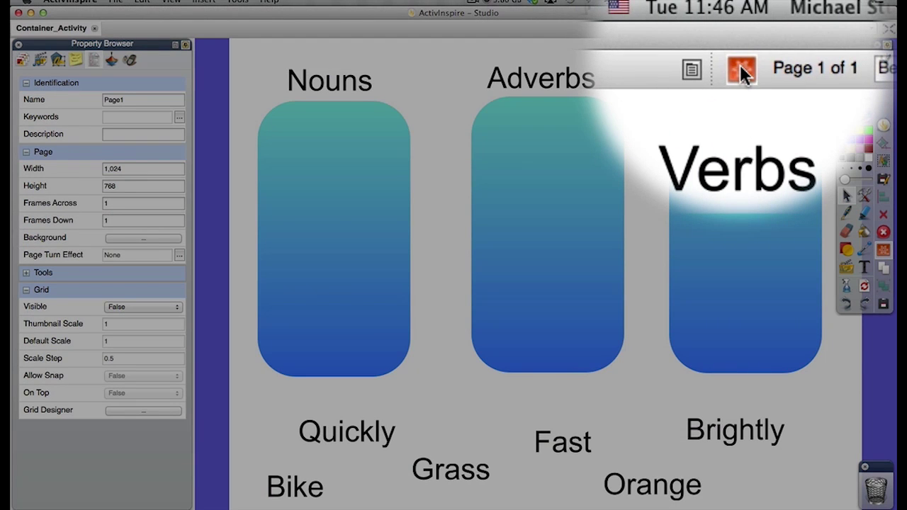
{"action": "left_click", "coordinate": [741, 69]}
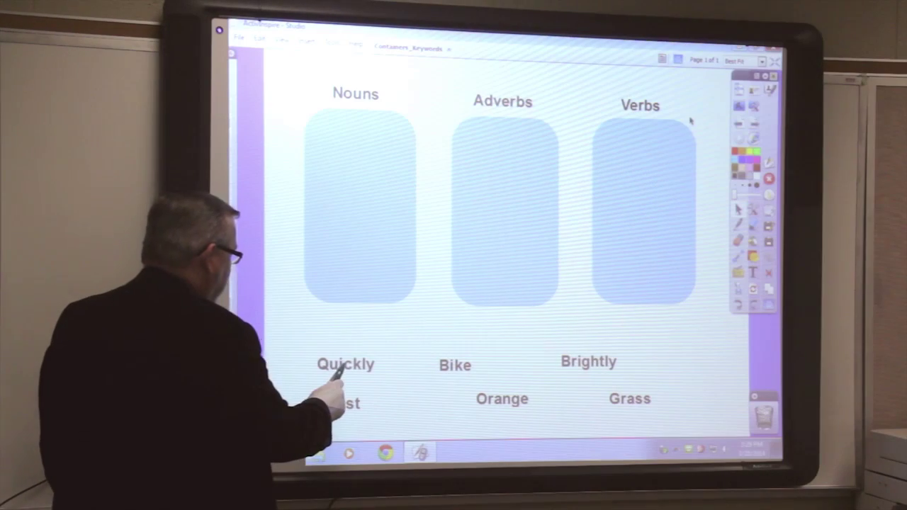
- Drag Quickly into the Adverbs container and Orange into the Verbs container
{"action": "left_click_drag", "start_coordinate": [339, 370], "coordinate": [362, 228]}
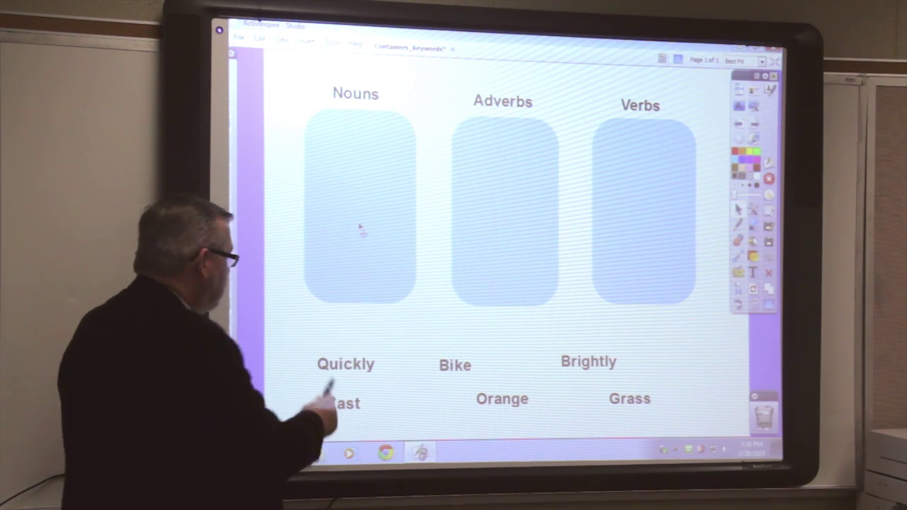
{"action": "left_click_drag", "start_coordinate": [345, 370], "coordinate": [513, 245]}
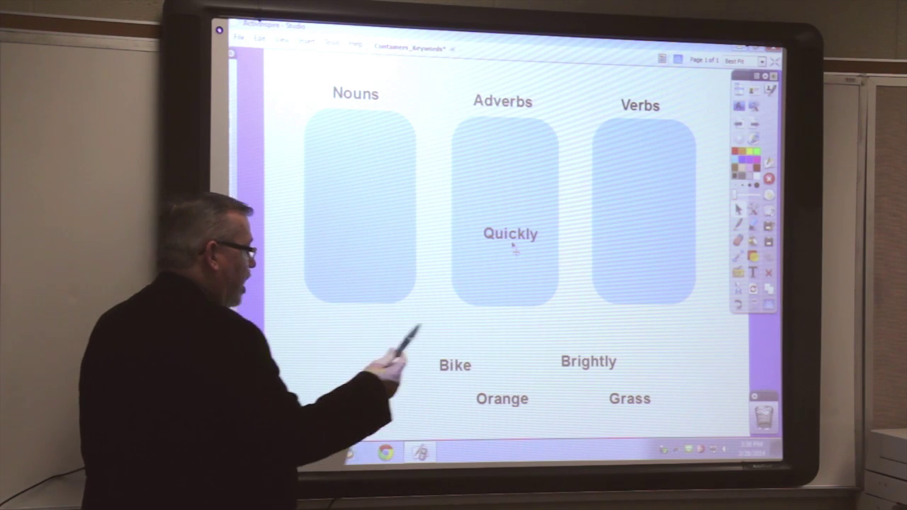
{"action": "left_click_drag", "start_coordinate": [489, 401], "coordinate": [646, 236]}
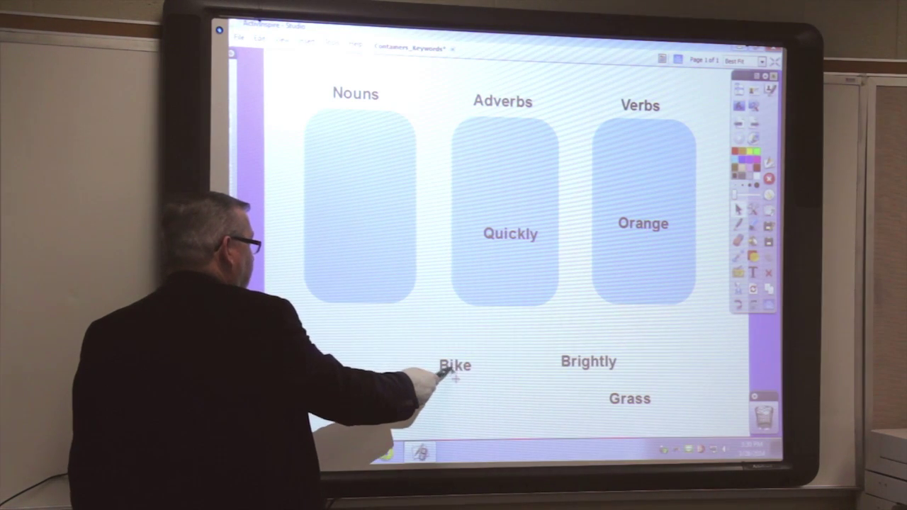
{"action": "left_click_drag", "start_coordinate": [447, 376], "coordinate": [415, 402]}
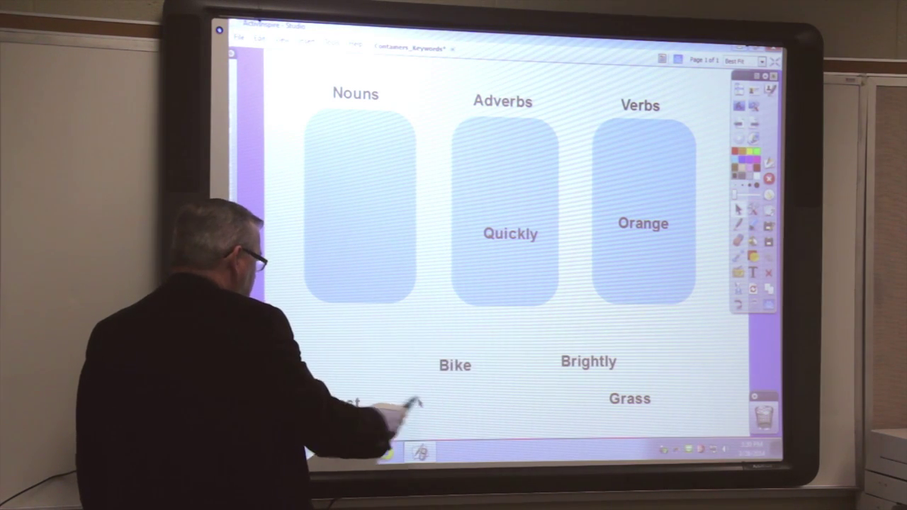
- Drag Fast into Verbs, Grass (rejected by Verbs) and Bike into Nouns, Brightly into Adverbs
{"action": "left_click_drag", "start_coordinate": [348, 402], "coordinate": [366, 279]}
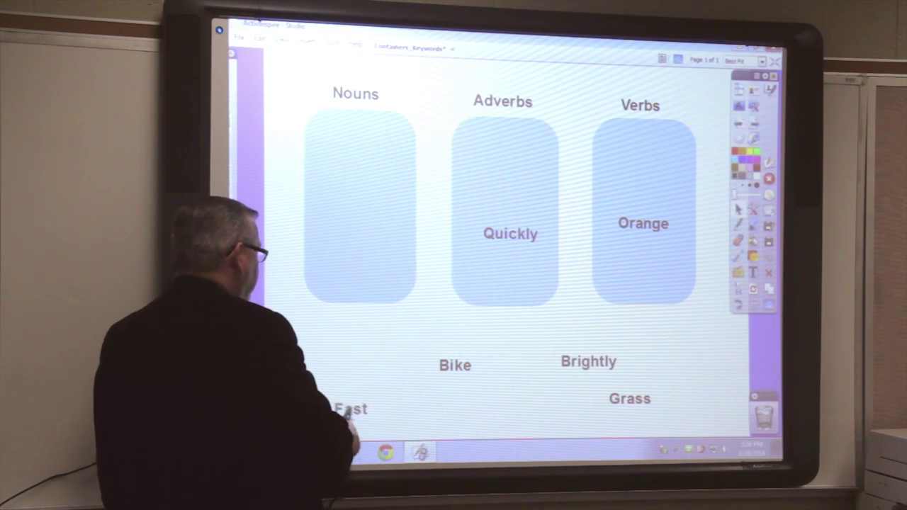
{"action": "left_click_drag", "start_coordinate": [349, 411], "coordinate": [646, 264]}
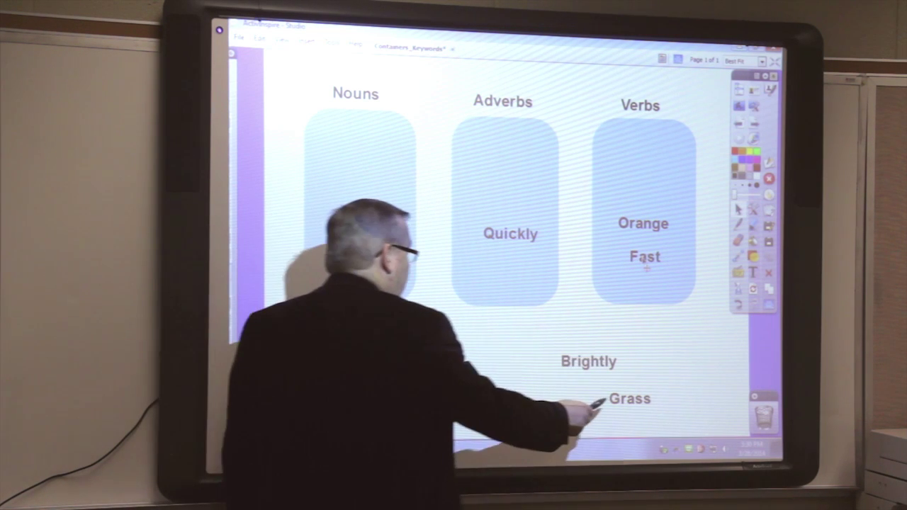
{"action": "left_click_drag", "start_coordinate": [626, 413], "coordinate": [501, 367]}
{"action": "left_click_drag", "start_coordinate": [557, 322], "coordinate": [638, 291]}
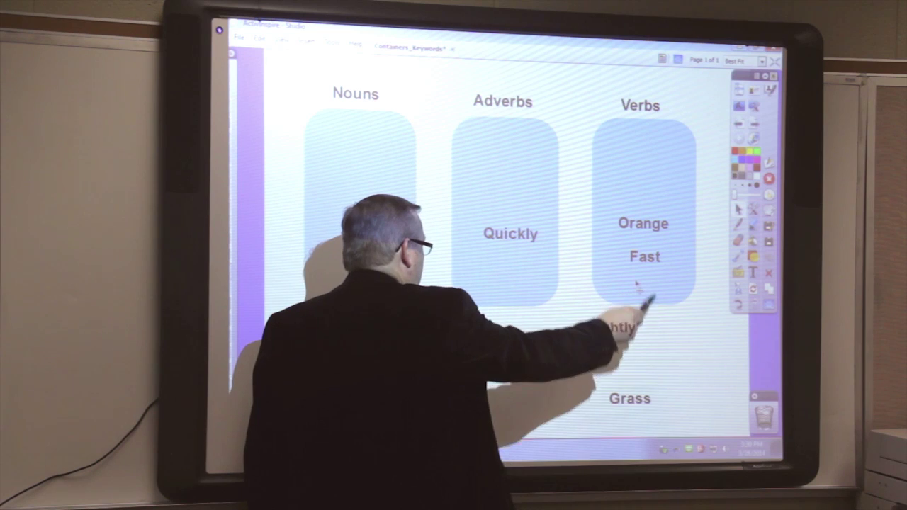
{"action": "left_click_drag", "start_coordinate": [612, 399], "coordinate": [345, 204]}
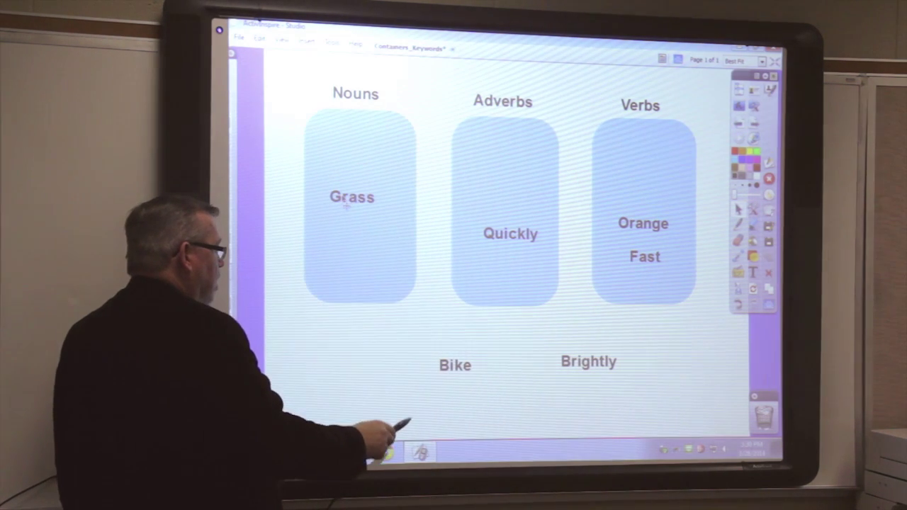
{"action": "left_click_drag", "start_coordinate": [450, 365], "coordinate": [354, 238]}
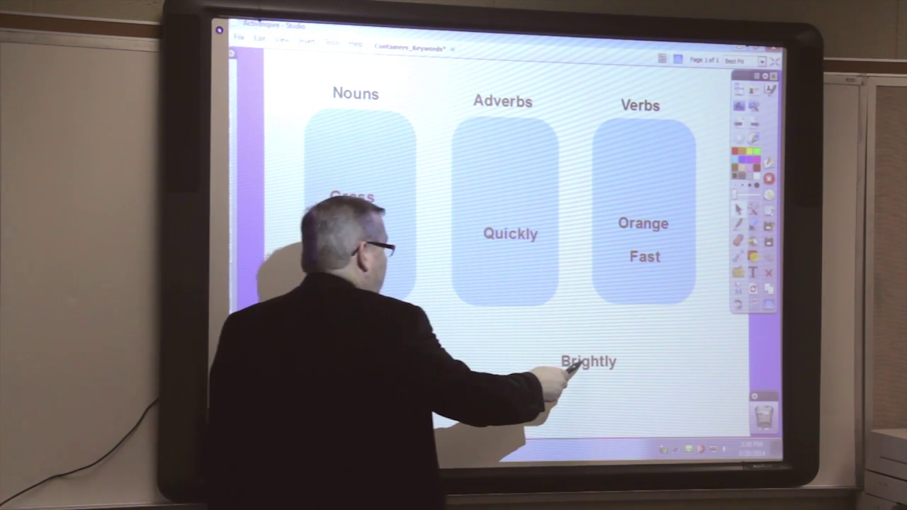
{"action": "left_click_drag", "start_coordinate": [562, 365], "coordinate": [327, 266]}
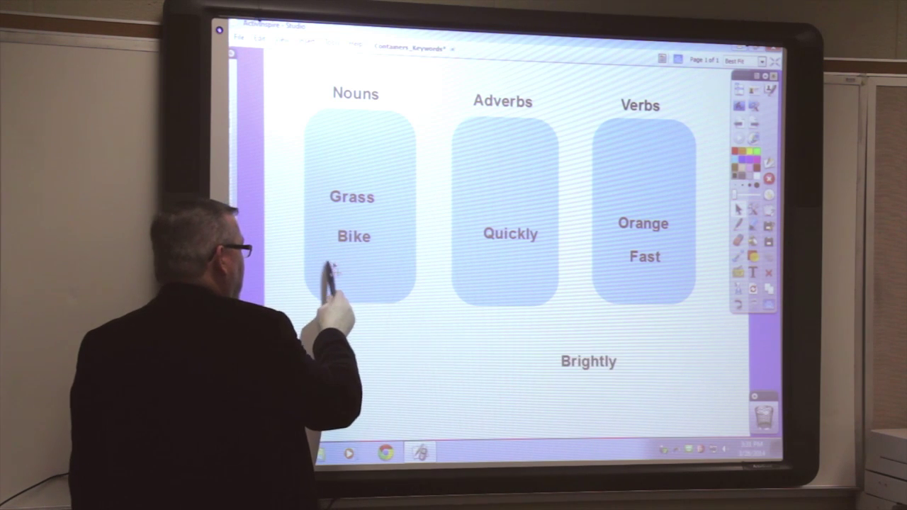
{"action": "left_click_drag", "start_coordinate": [567, 363], "coordinate": [503, 264]}
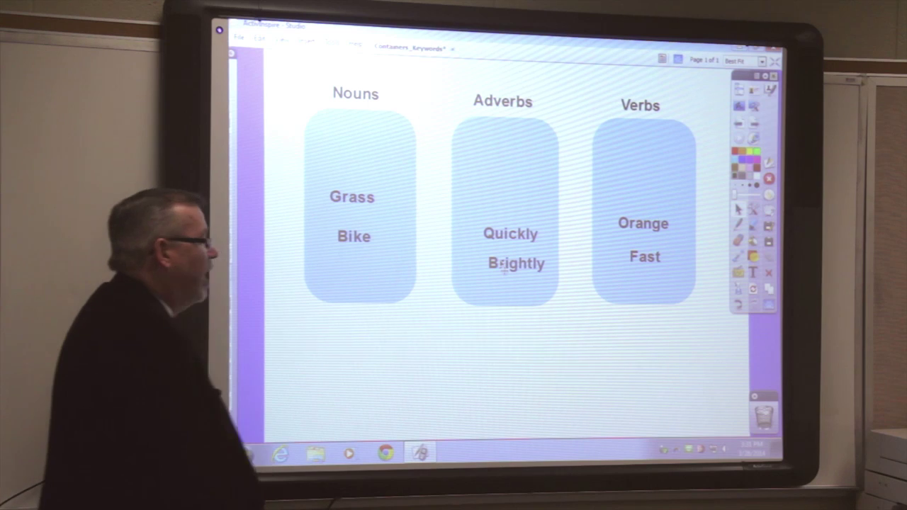